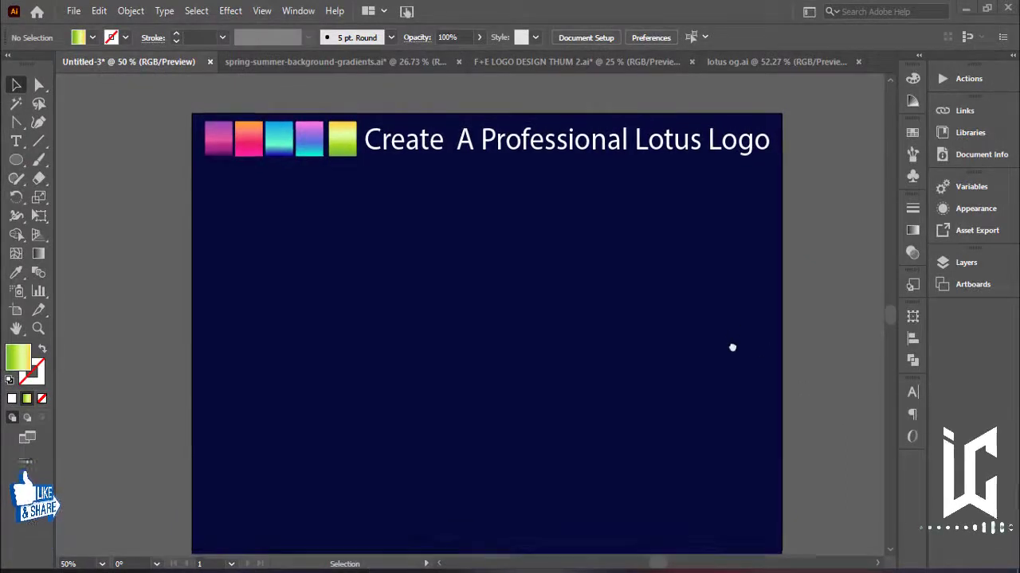
Draw a tall ellipse near the artboard centre and give it a solid red fill
left_click_drag(771, 357, 684, 307)
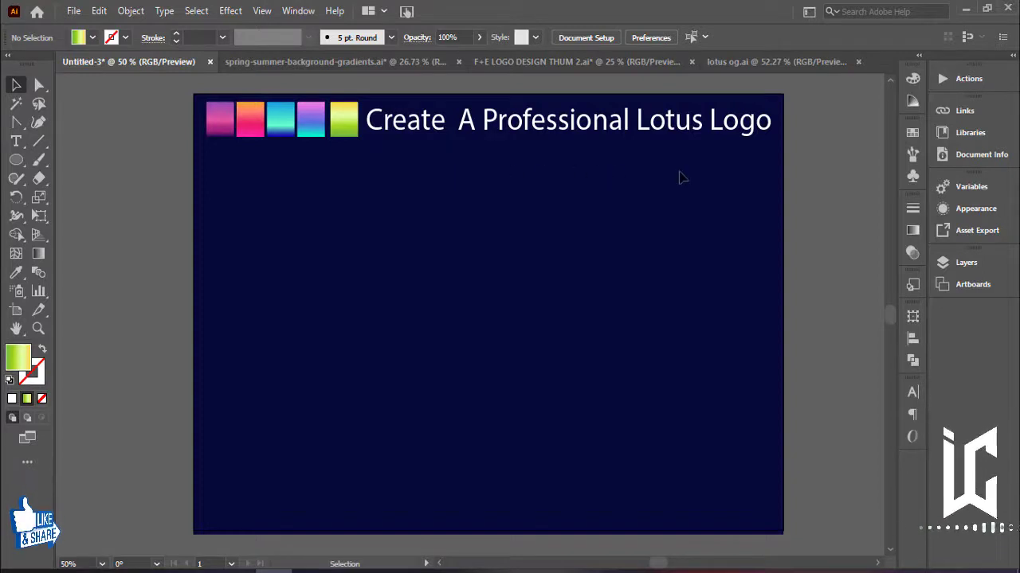
mouse_move(698, 251)
left_mouse_down()
mouse_move(660, 228)
mouse_move(690, 250)
left_mouse_up()
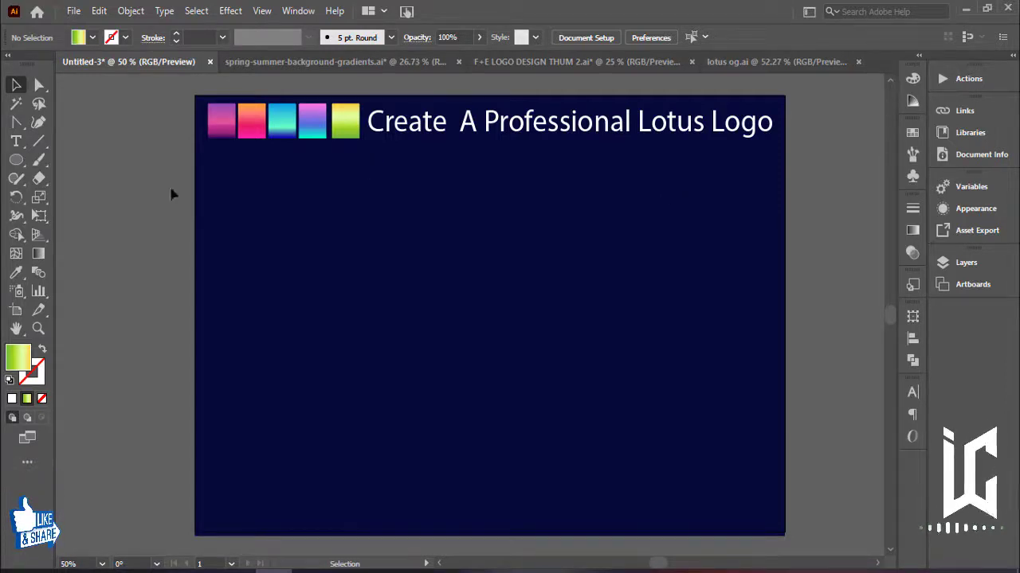
left_click_drag(476, 253, 442, 252)
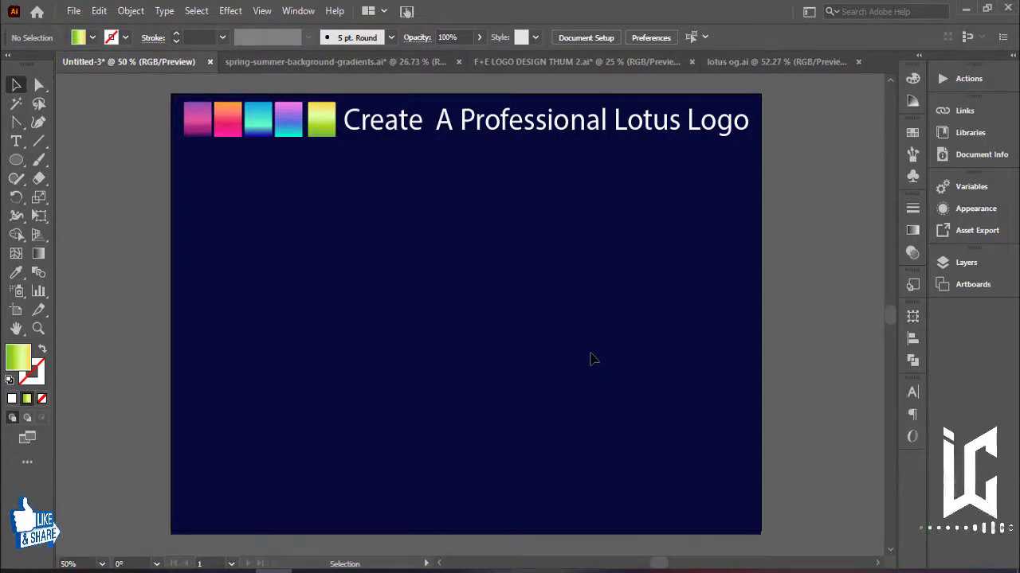
left_click_drag(564, 363, 560, 357)
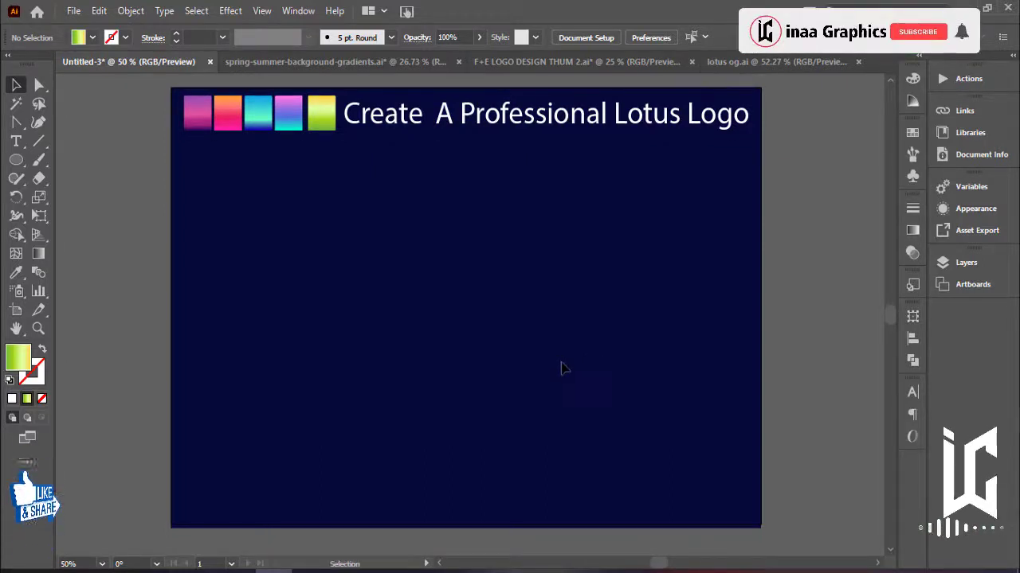
left_click_drag(489, 341, 502, 354)
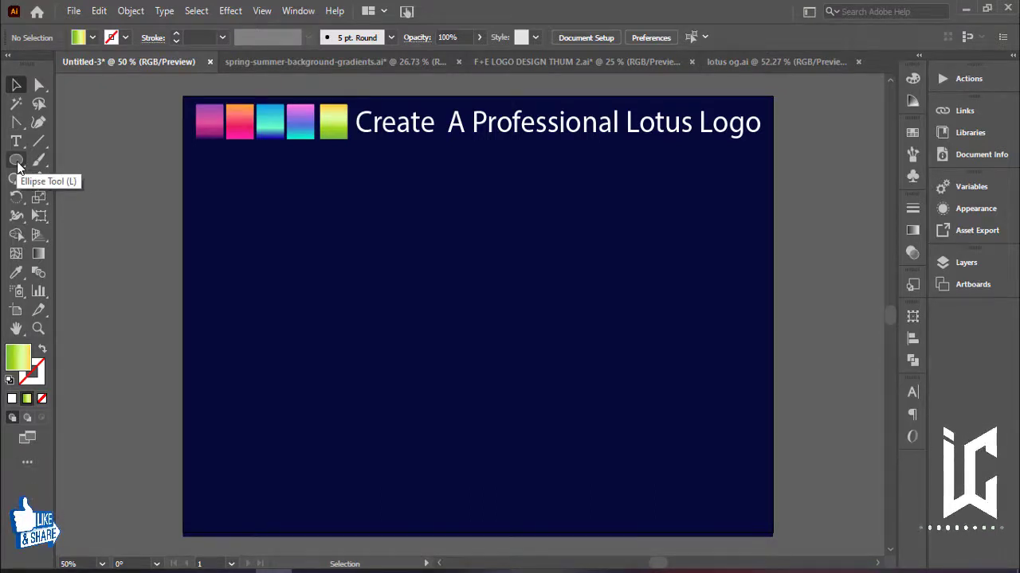
left_click(16, 163)
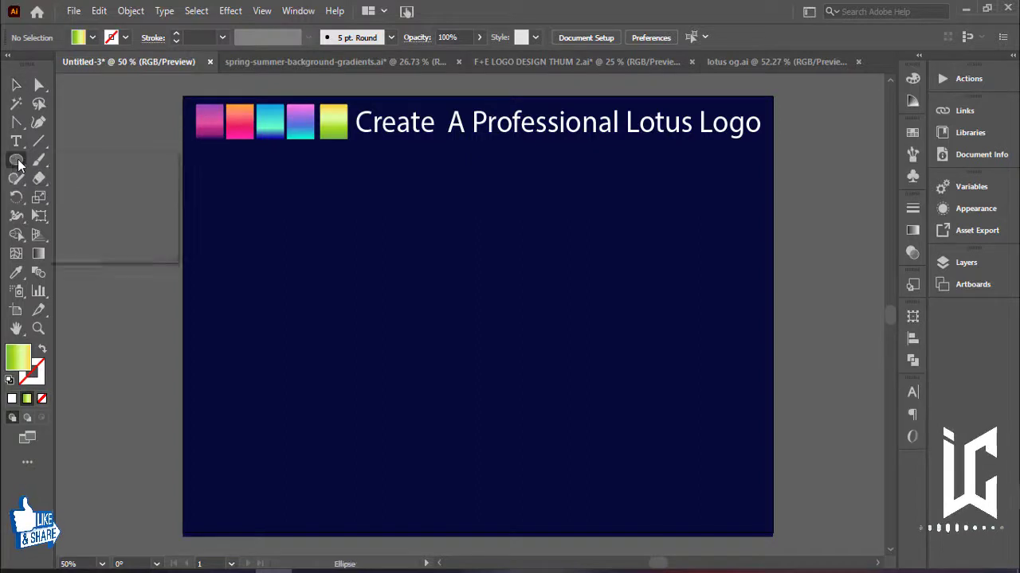
left_click(87, 196)
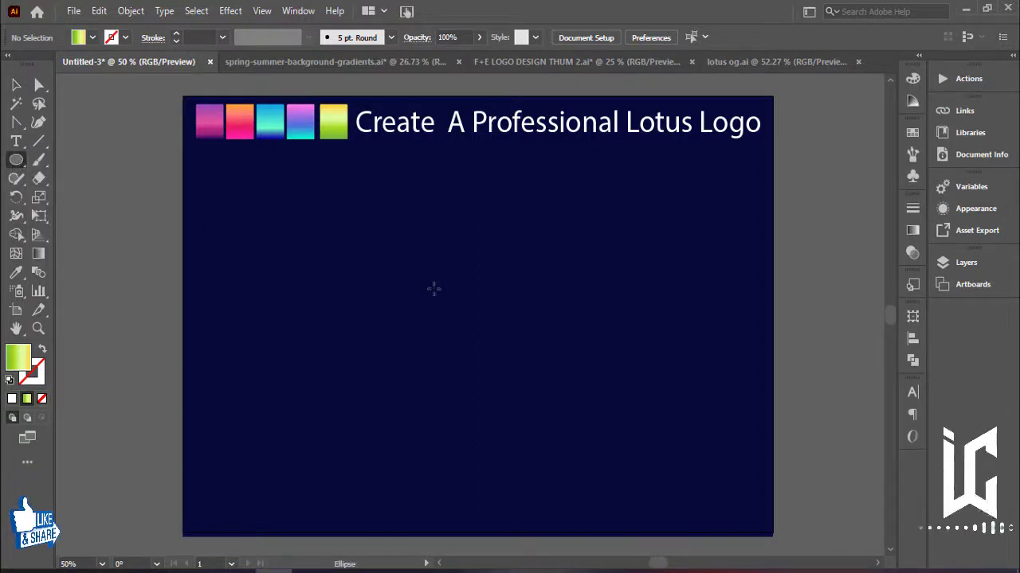
left_click_drag(457, 213, 495, 303)
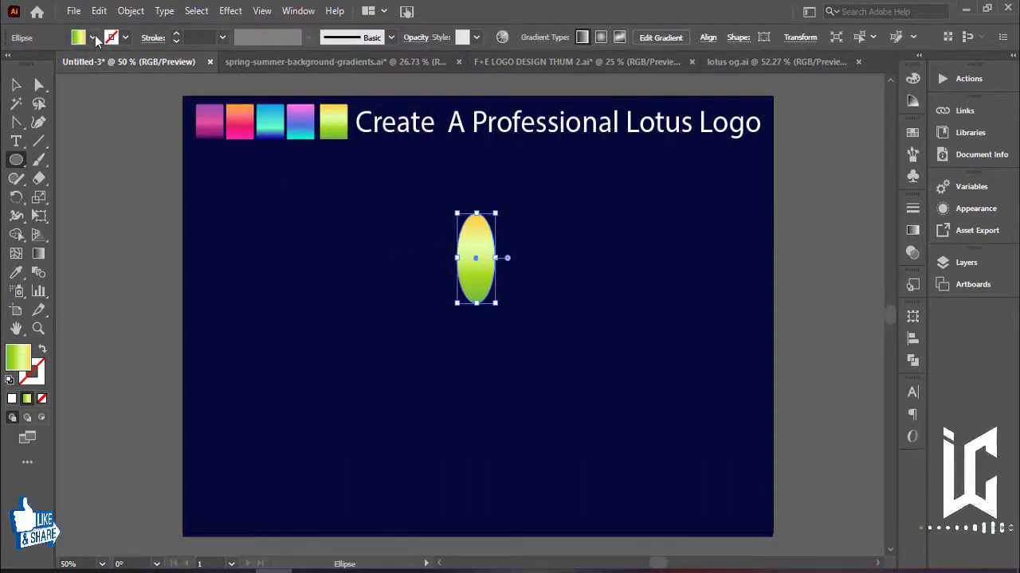
left_click(93, 39)
left_click(52, 63)
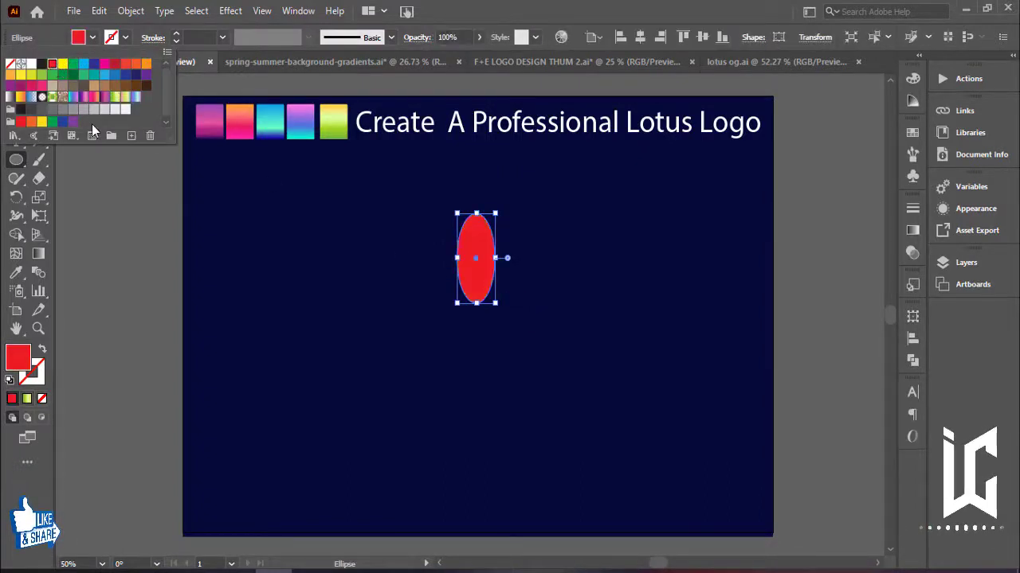
Discard the gradient ellipse and redraw a tall red-filled ellipse at the centre
key("Escape")
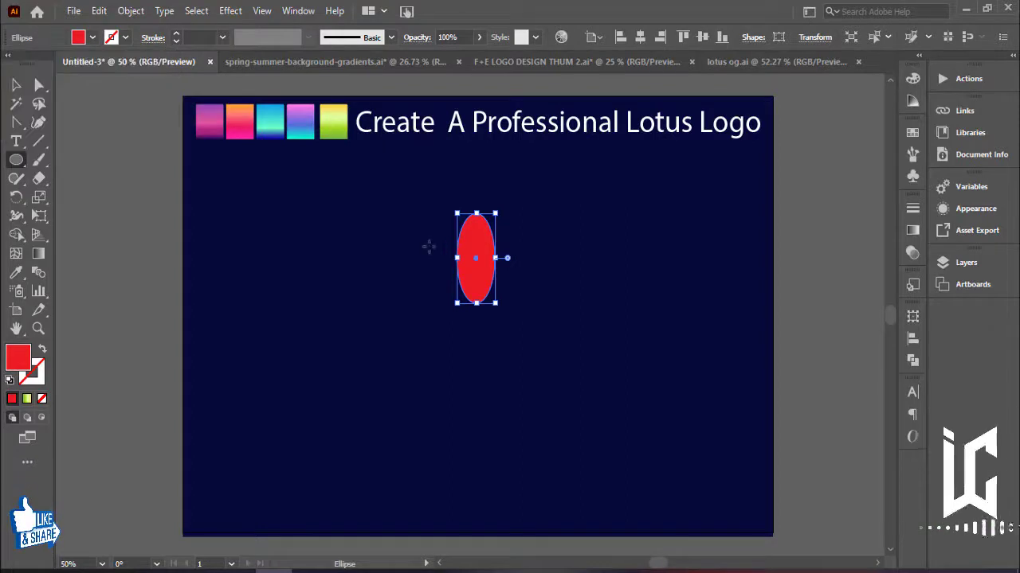
key("ctrl+z")
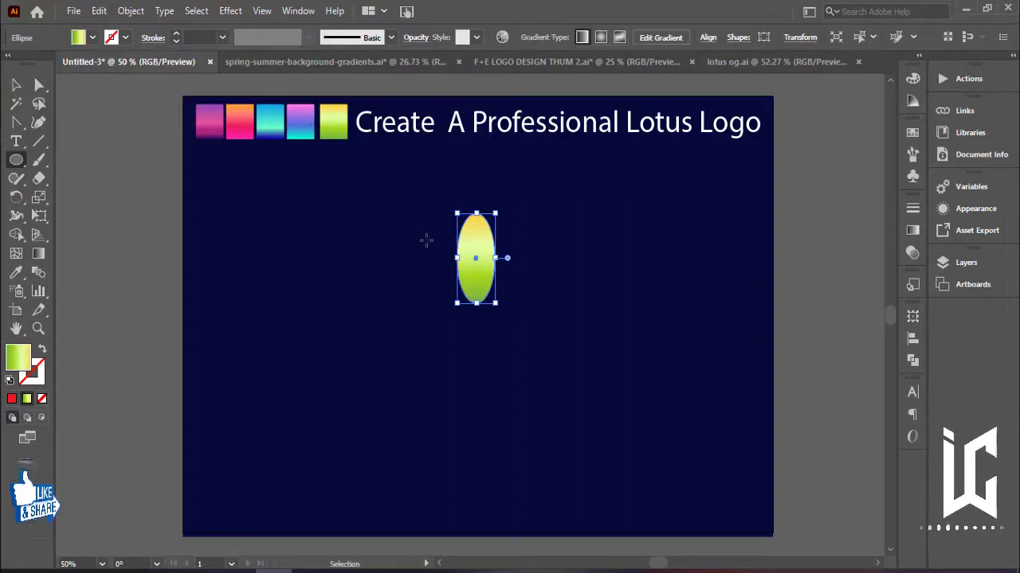
key("ctrl+1")
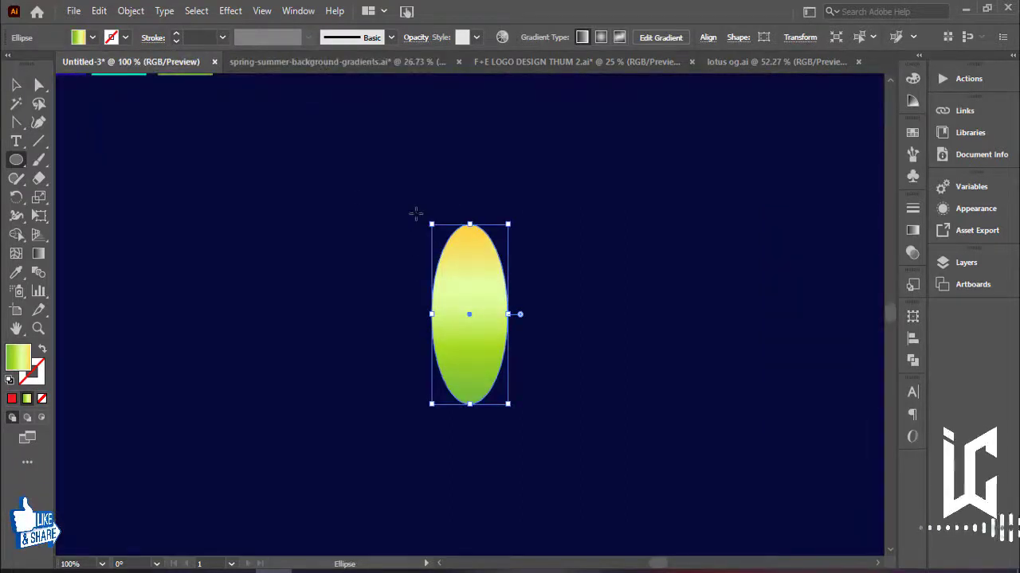
key("ctrl+x")
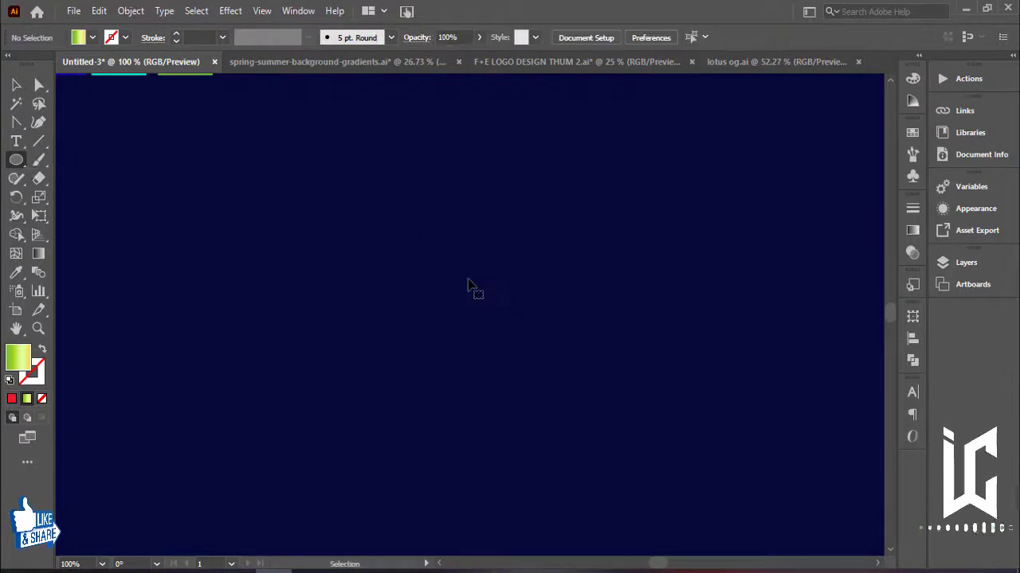
left_click(93, 37)
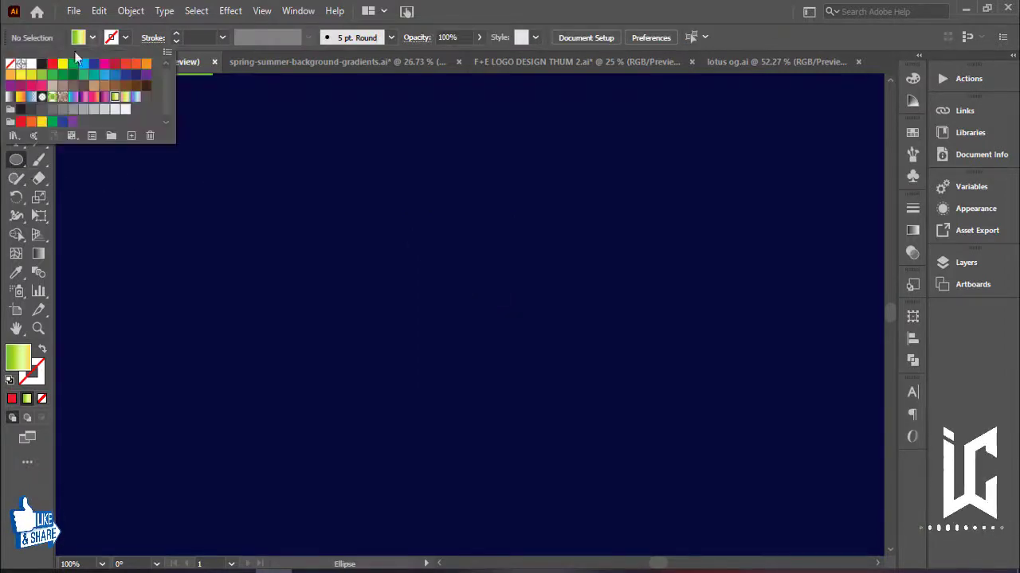
left_click(52, 65)
left_click_drag(417, 207, 507, 375)
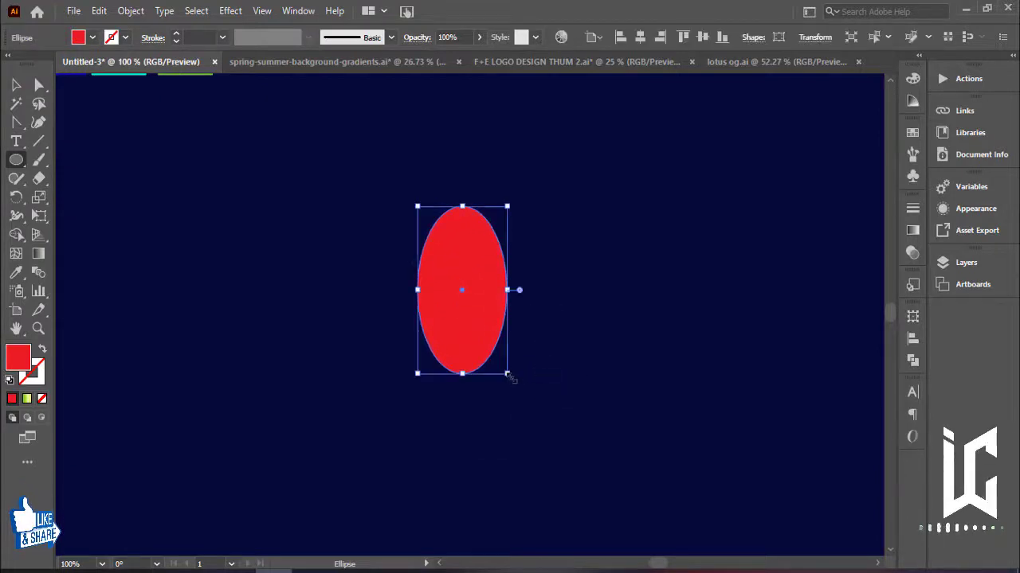
Convert the ellipse's top and bottom anchors to sharp corners, then move the lens left
left_click(16, 122)
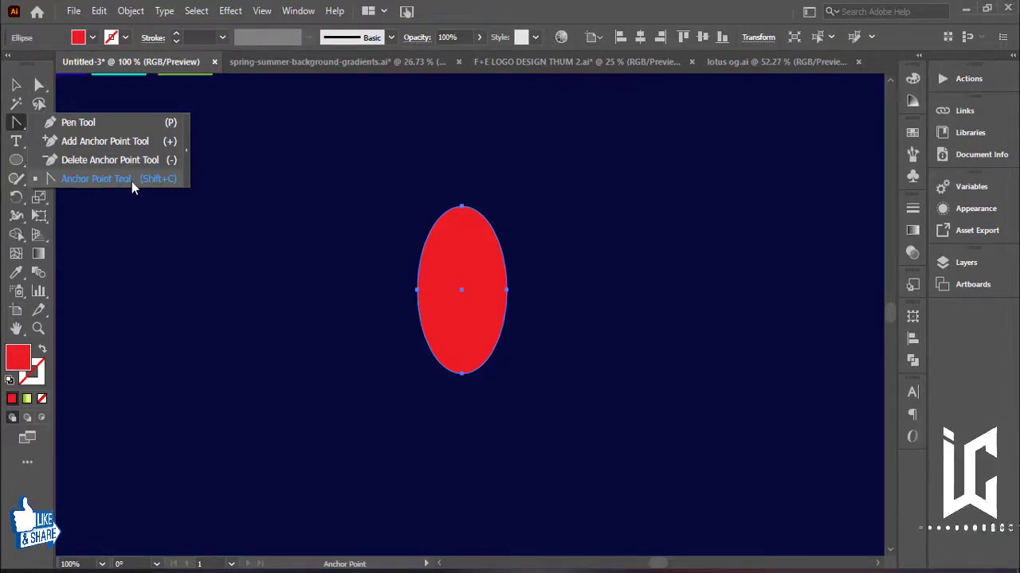
left_click(120, 180)
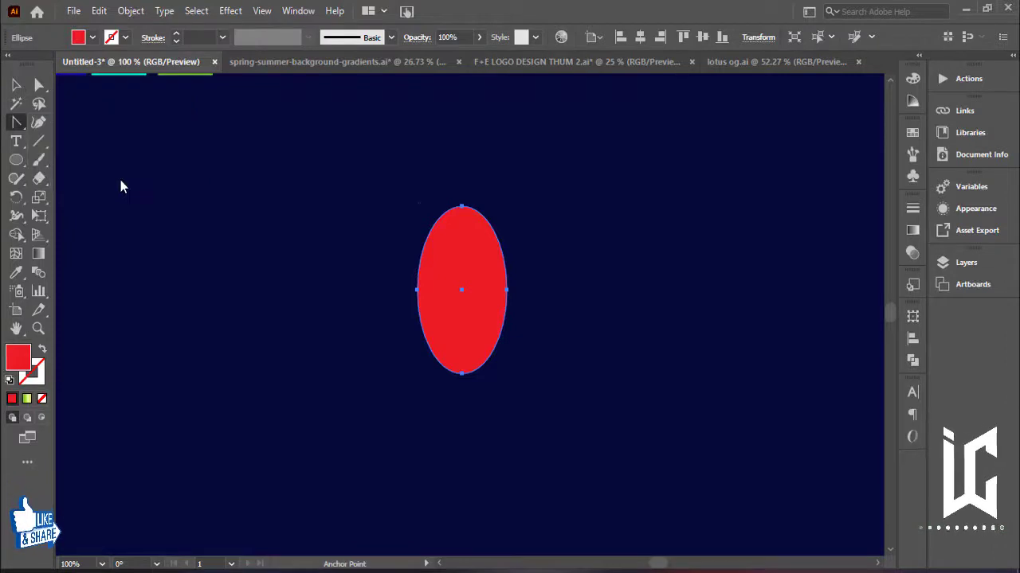
left_click(462, 207)
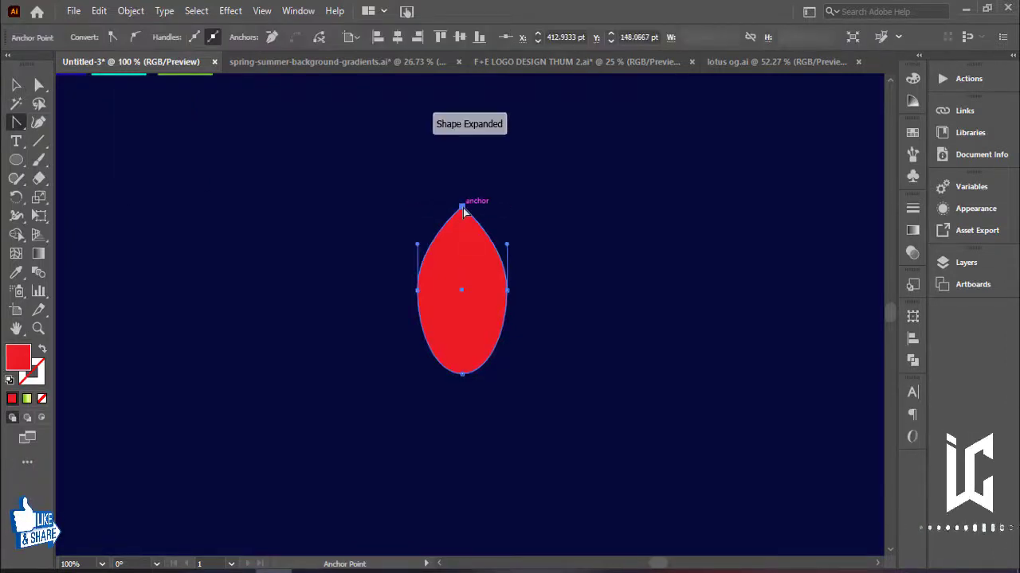
left_click(462, 372)
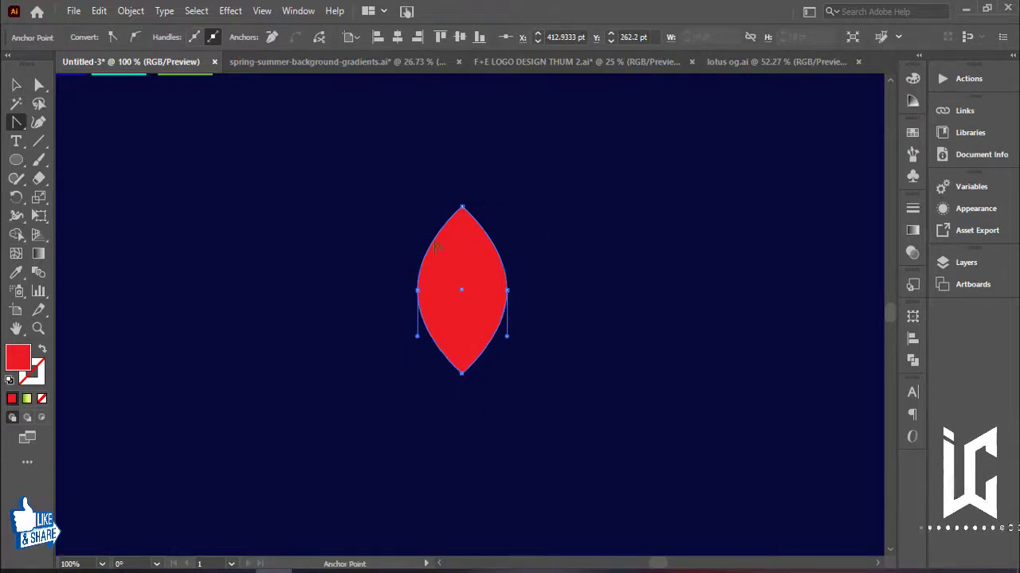
left_click(17, 85)
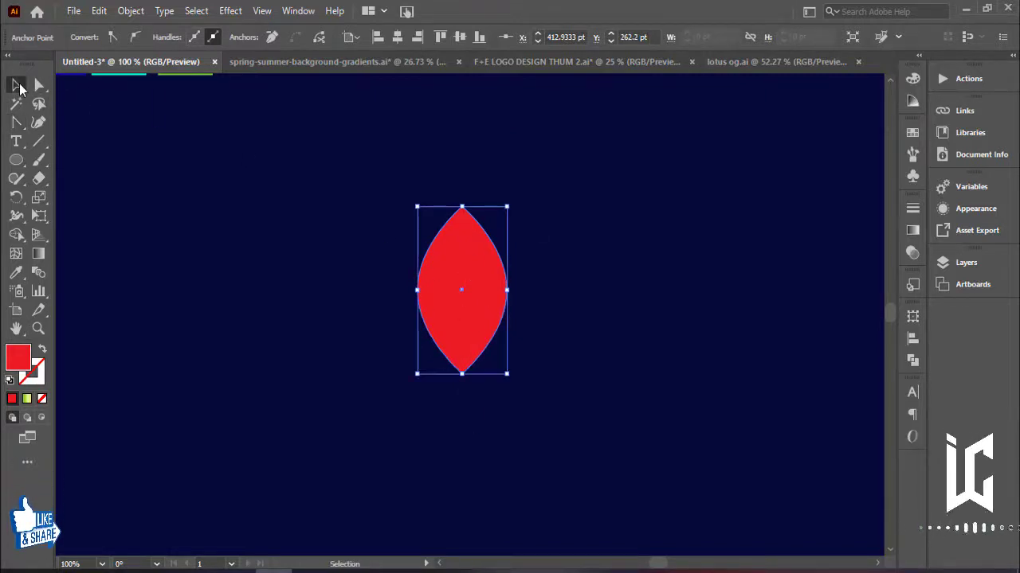
left_click(338, 274)
left_click_drag(467, 292, 269, 267)
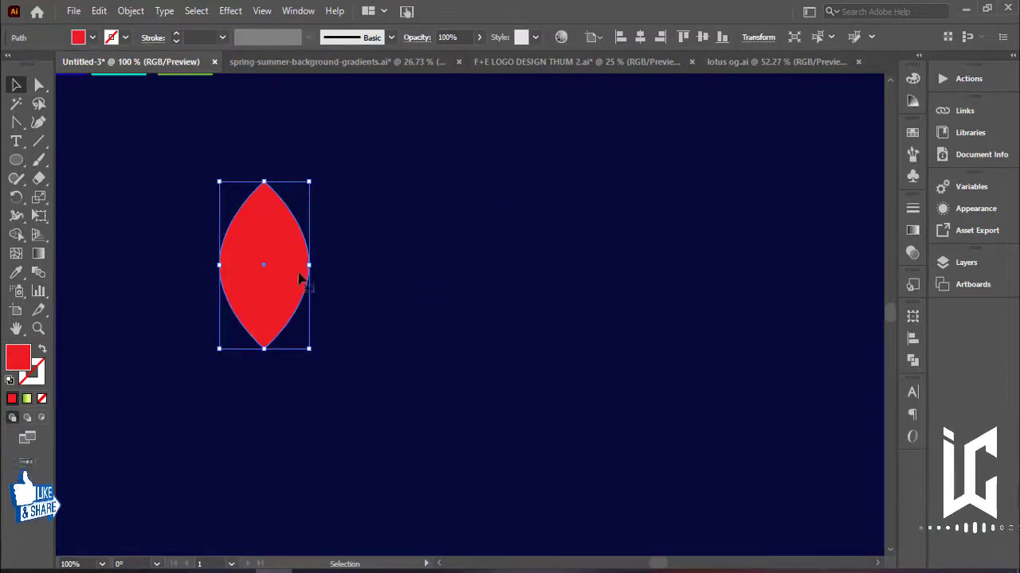
Draw two overlapping red circles and intersect them into a second lens
left_click(16, 159)
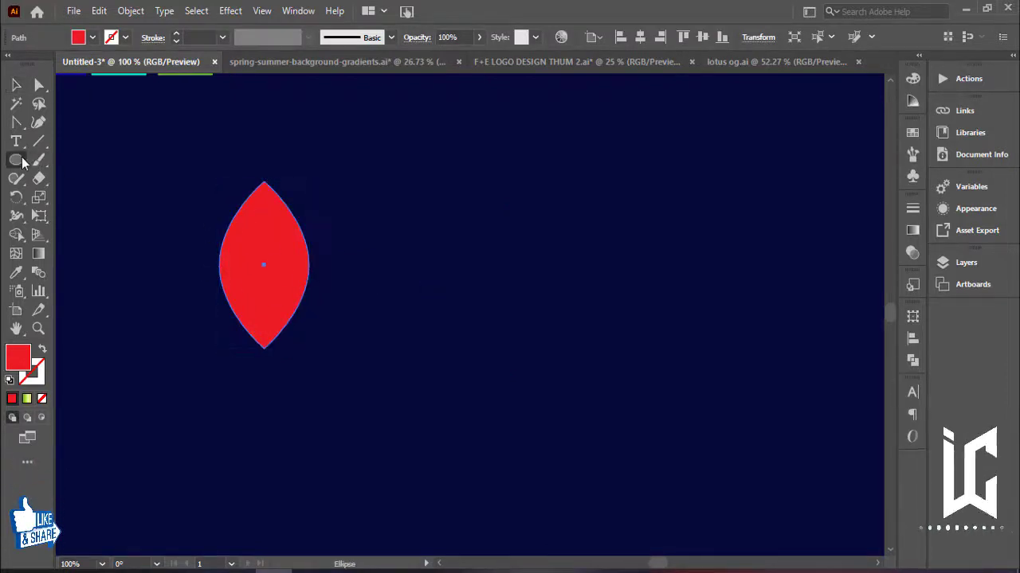
left_click_drag(473, 234, 543, 303)
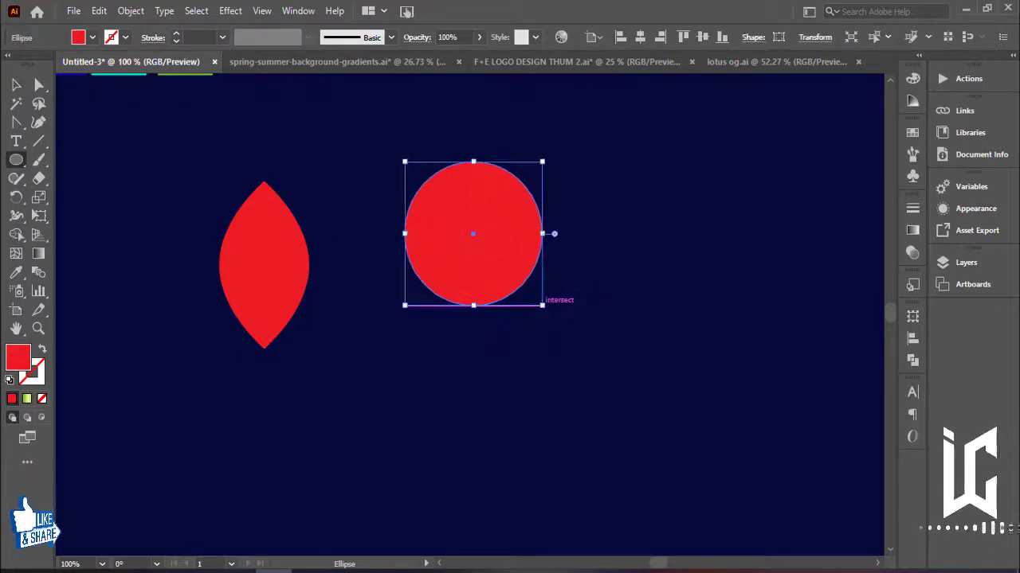
left_click(16, 85)
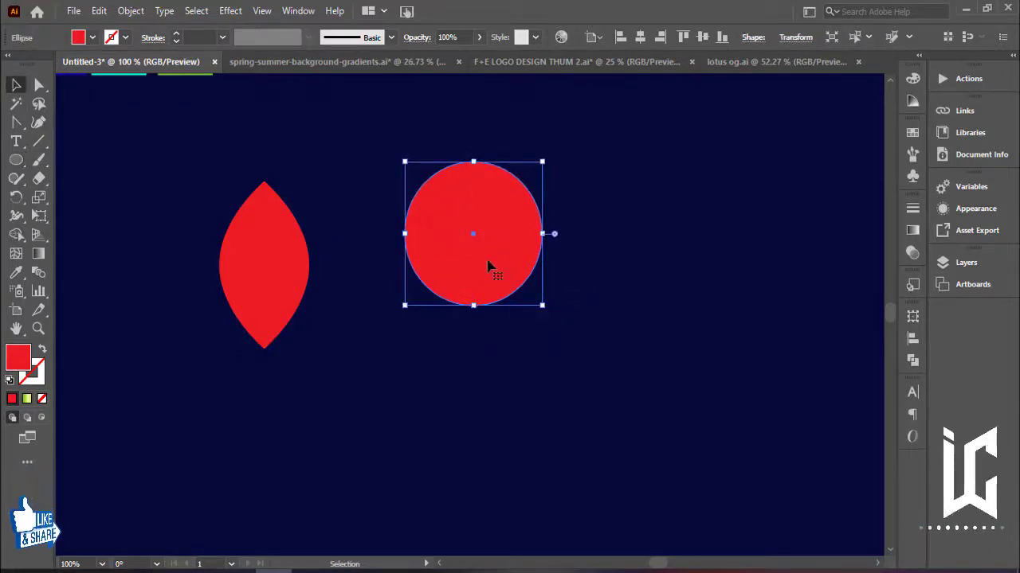
left_click_drag(489, 266, 565, 267)
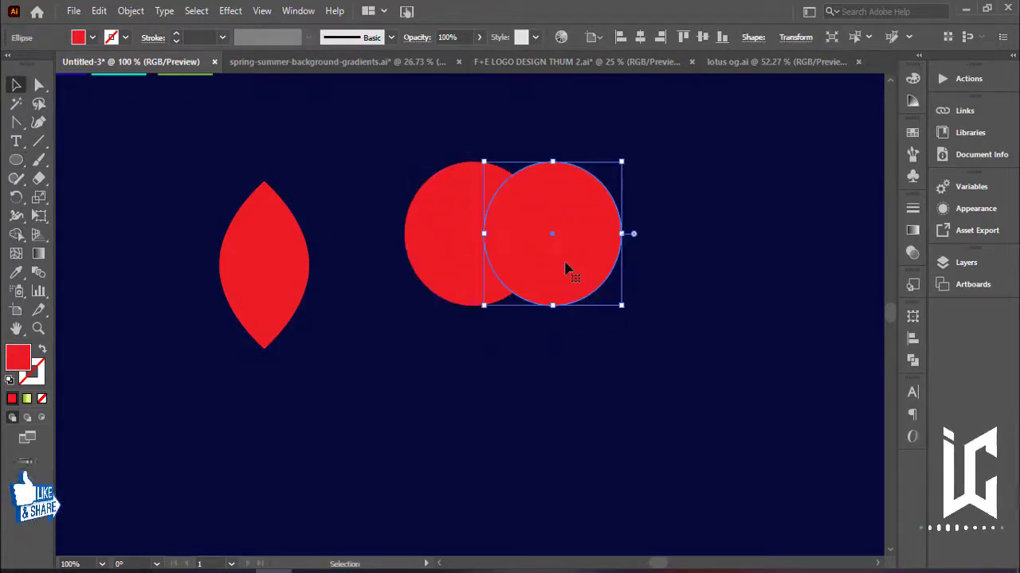
key("ctrl+a")
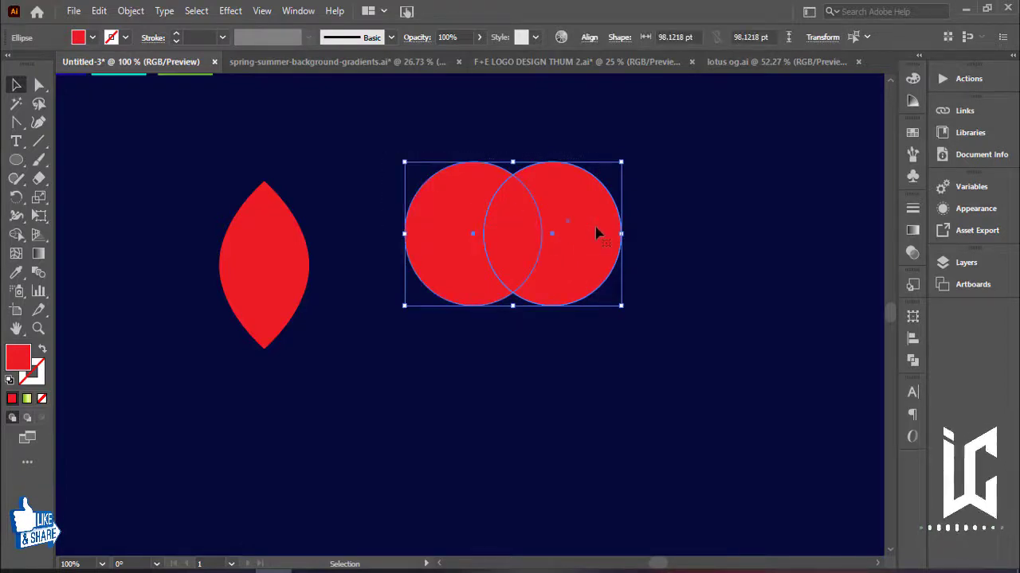
left_click(911, 361)
left_click(794, 351)
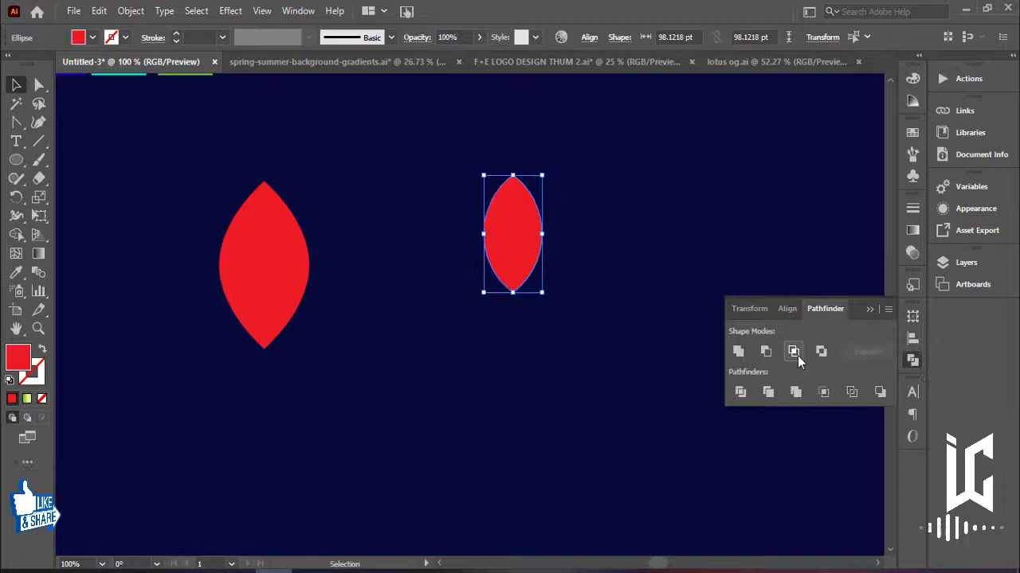
left_click(775, 247)
Move and enlarge the new lens, delete the right lens, and centre the remaining one
left_click_drag(537, 261, 387, 299)
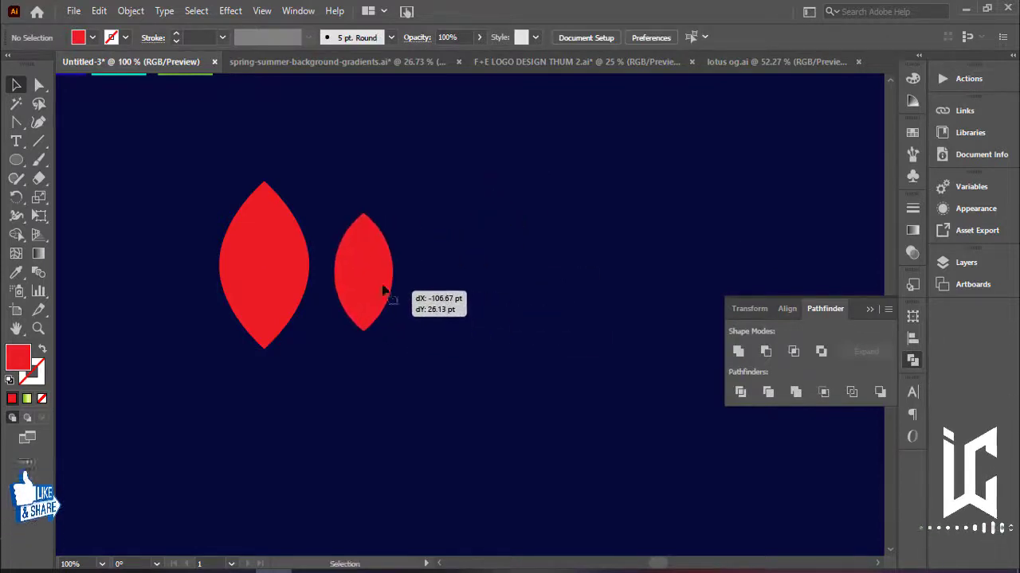
left_click_drag(406, 206, 419, 181)
left_click(478, 279)
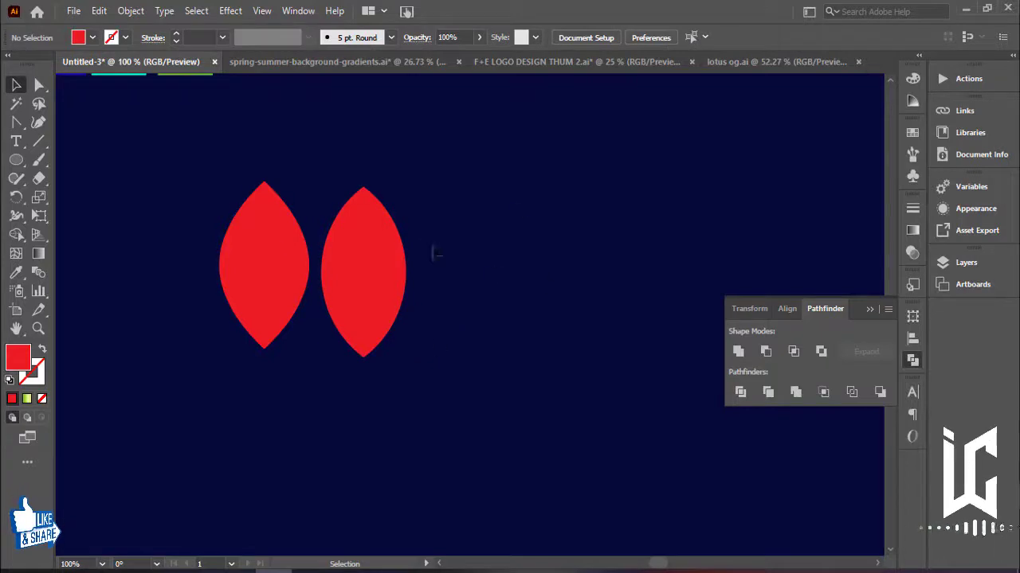
left_click(869, 309)
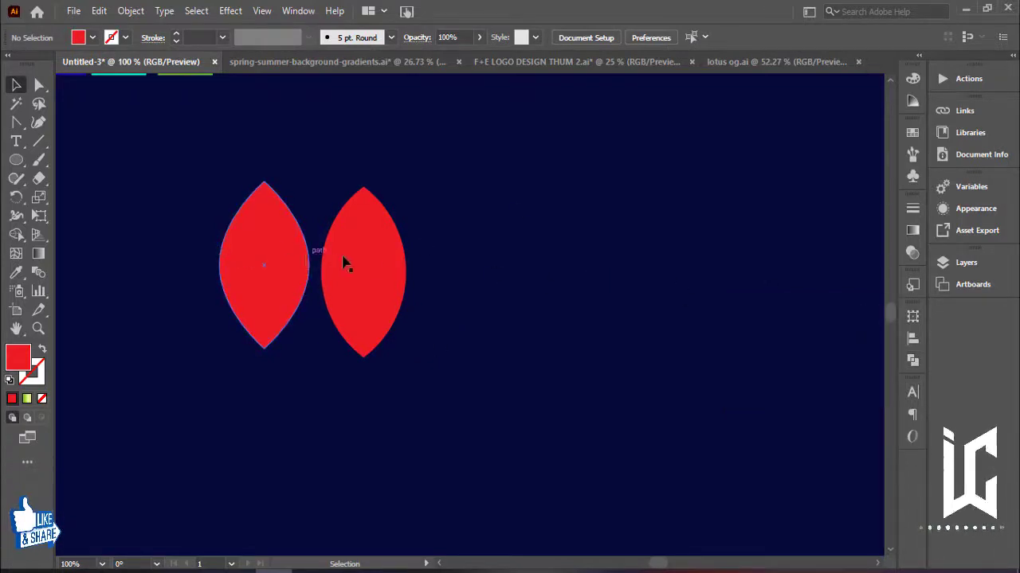
left_click(372, 269)
key("Delete")
left_click_drag(283, 268, 402, 269)
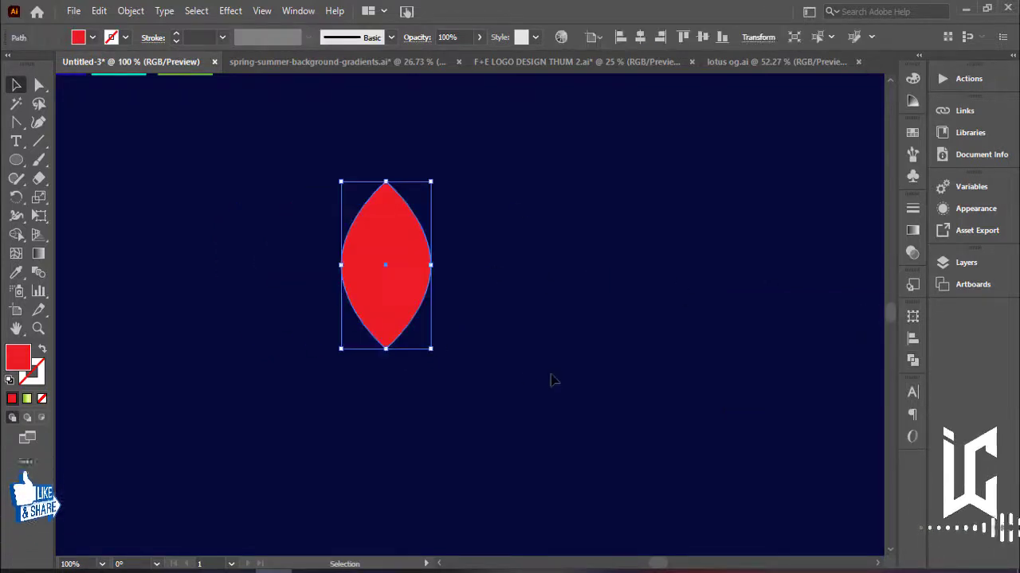
Scale the red petal up around its centre and nudge it into place
key("a")
scroll(553, 378, "down", 2)
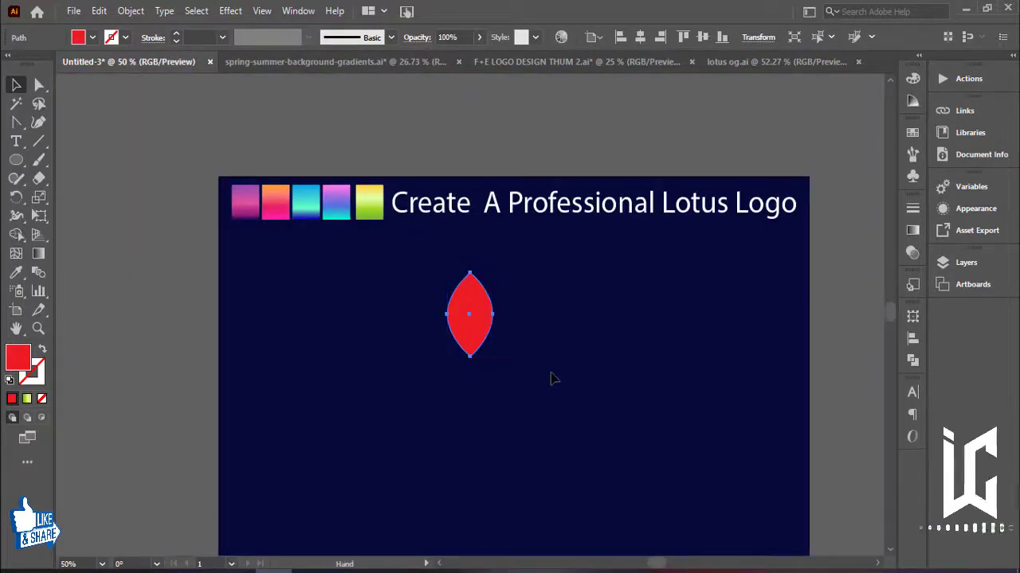
left_click_drag(554, 378, 520, 316)
left_click_drag(434, 253, 466, 279)
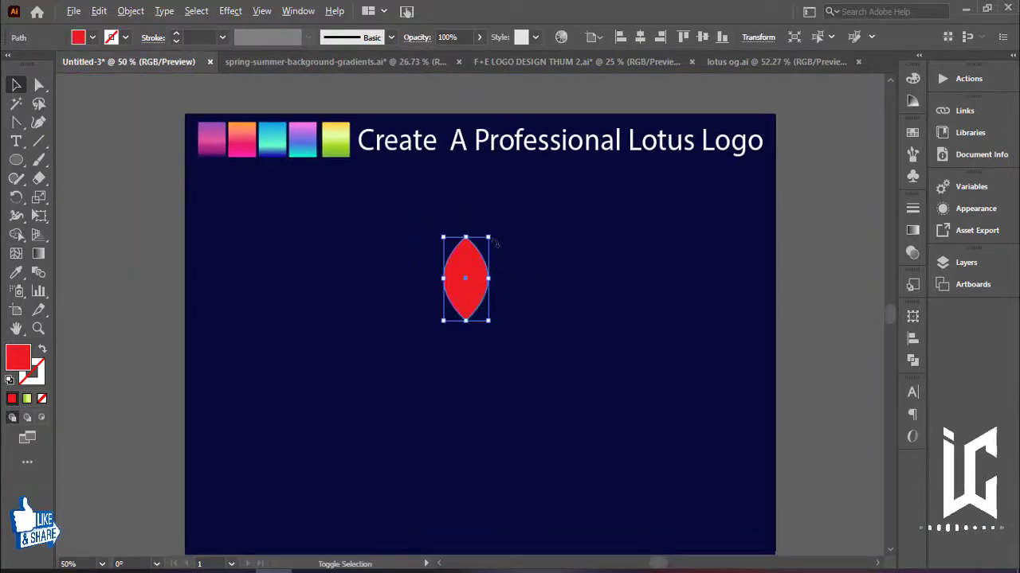
left_click_drag(491, 238, 516, 185)
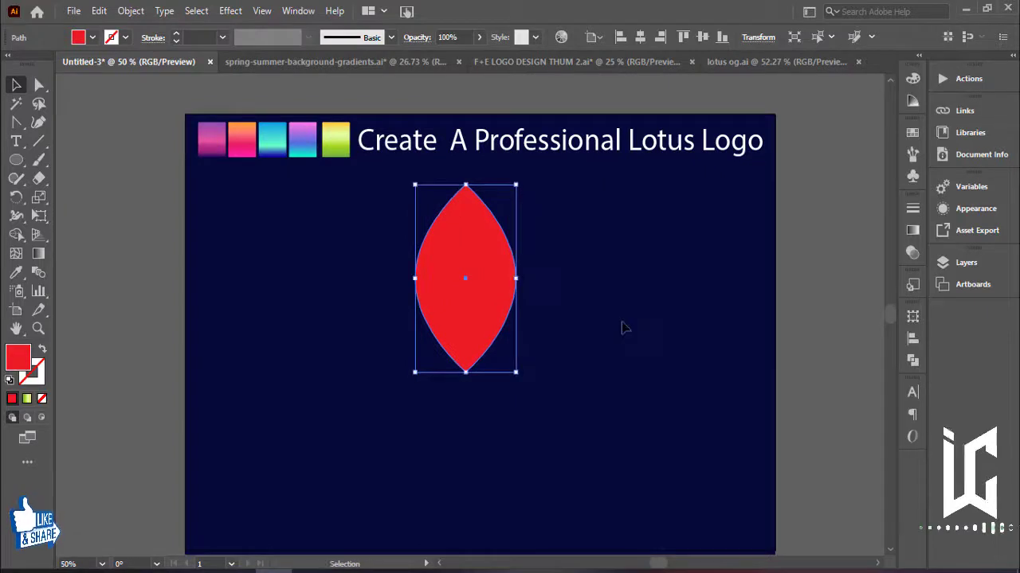
left_click(596, 339)
scroll(595, 343, "down", 2)
left_click_drag(501, 289, 518, 301)
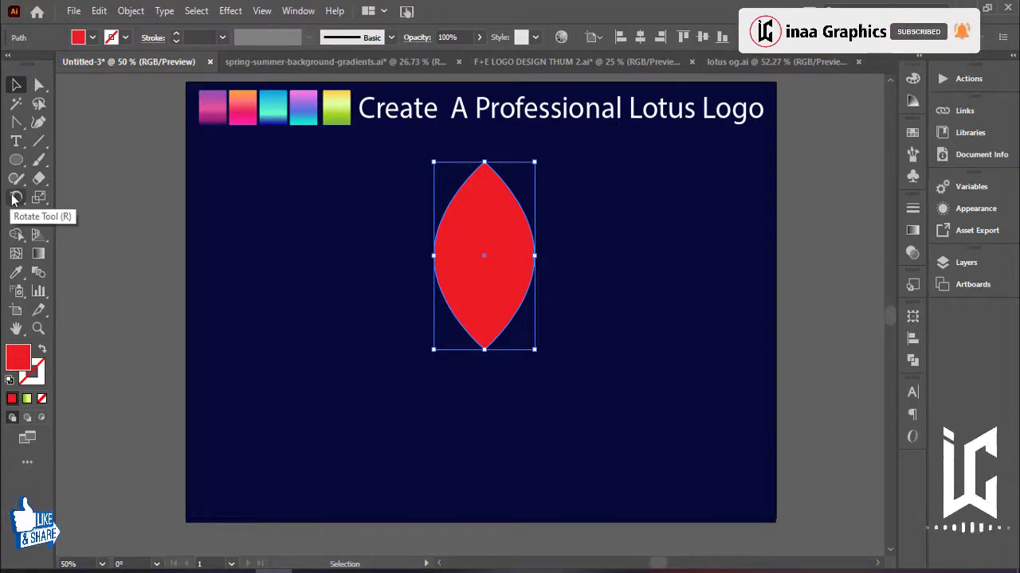
Select the petal and set the rotation pivot at its bottom tip
left_click(82, 141)
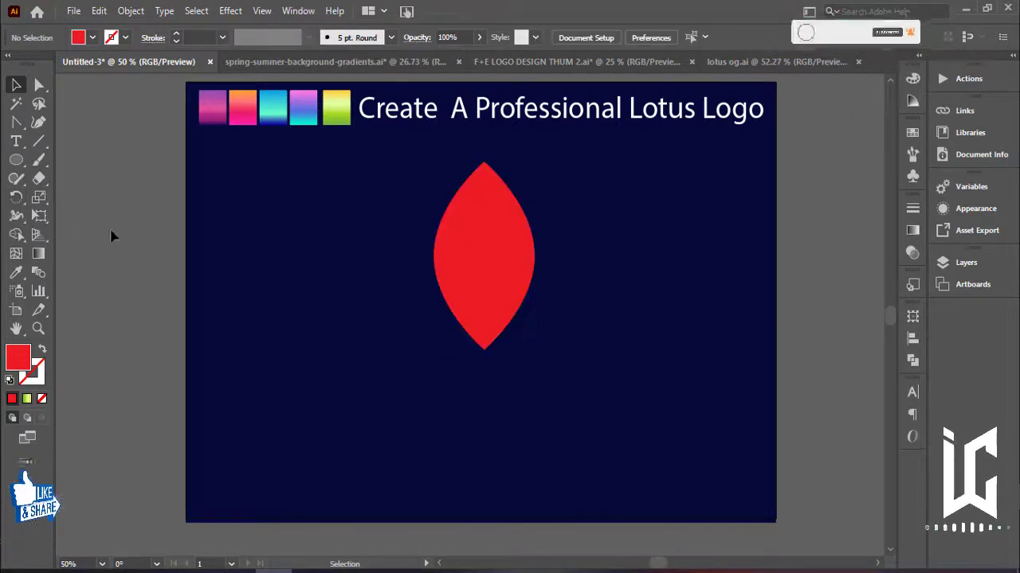
left_click(26, 202)
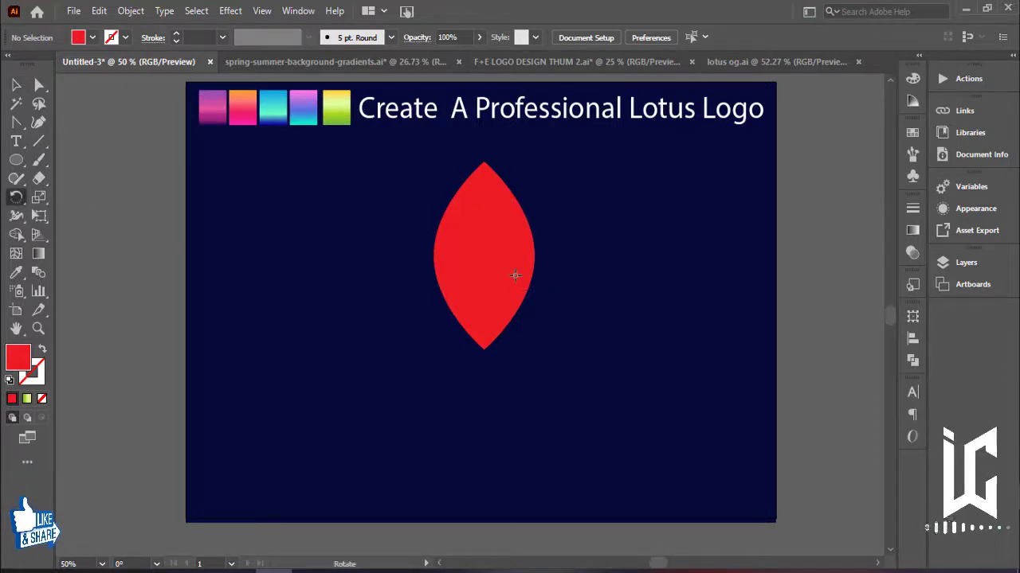
left_click(16, 84)
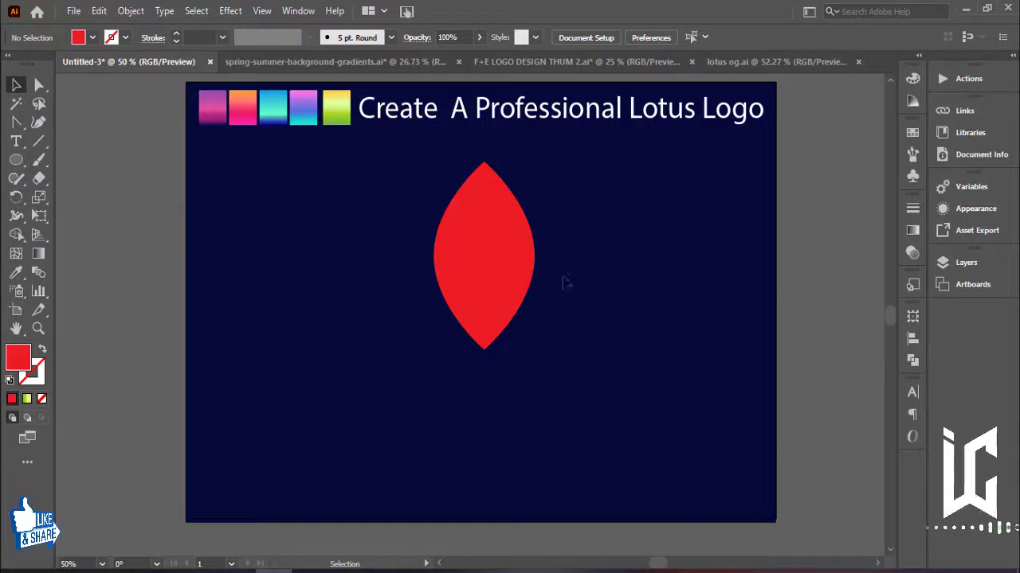
left_click(487, 271)
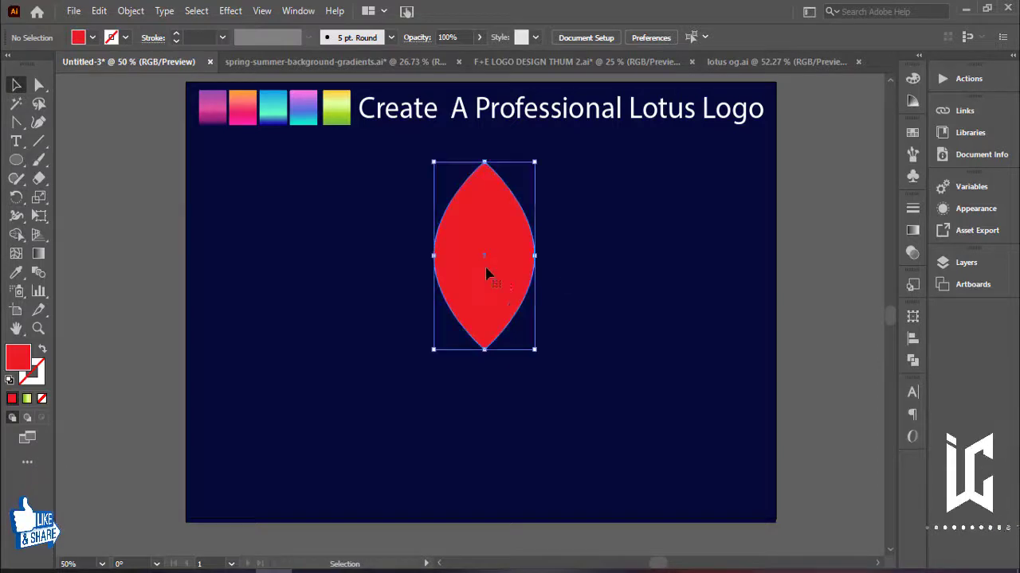
left_click(16, 198)
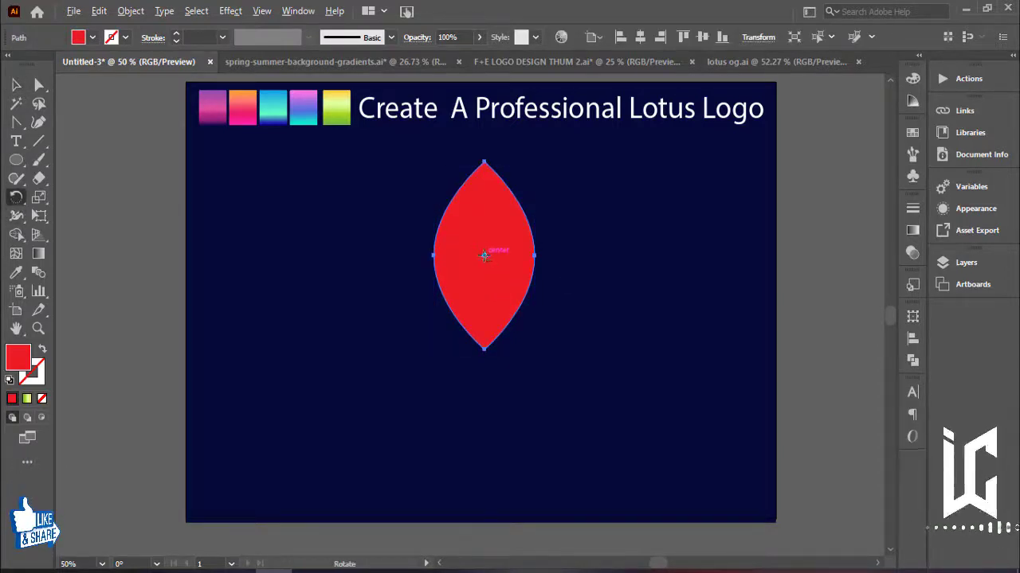
left_click(485, 348, "alt")
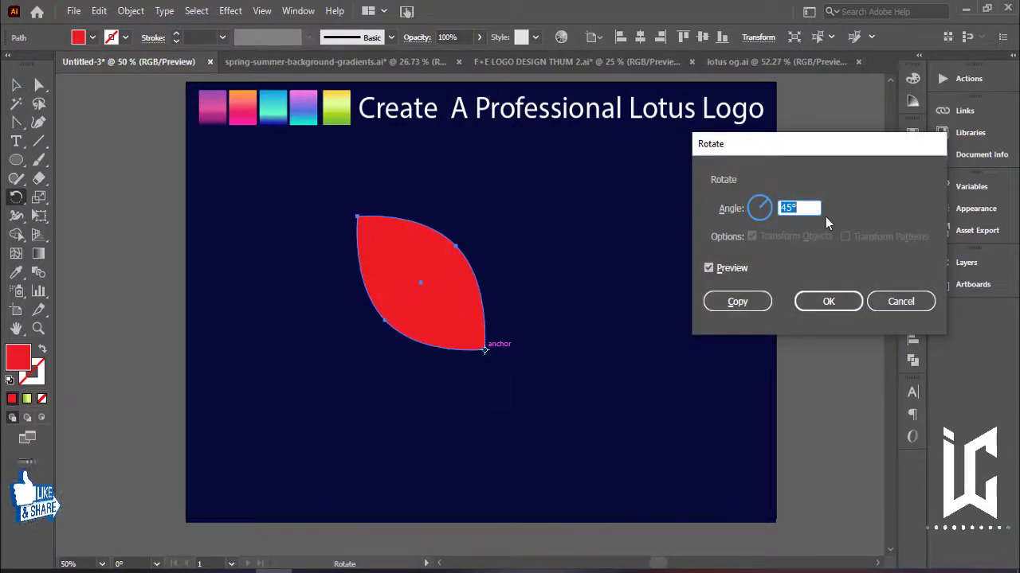
left_click_drag(809, 148, 775, 193)
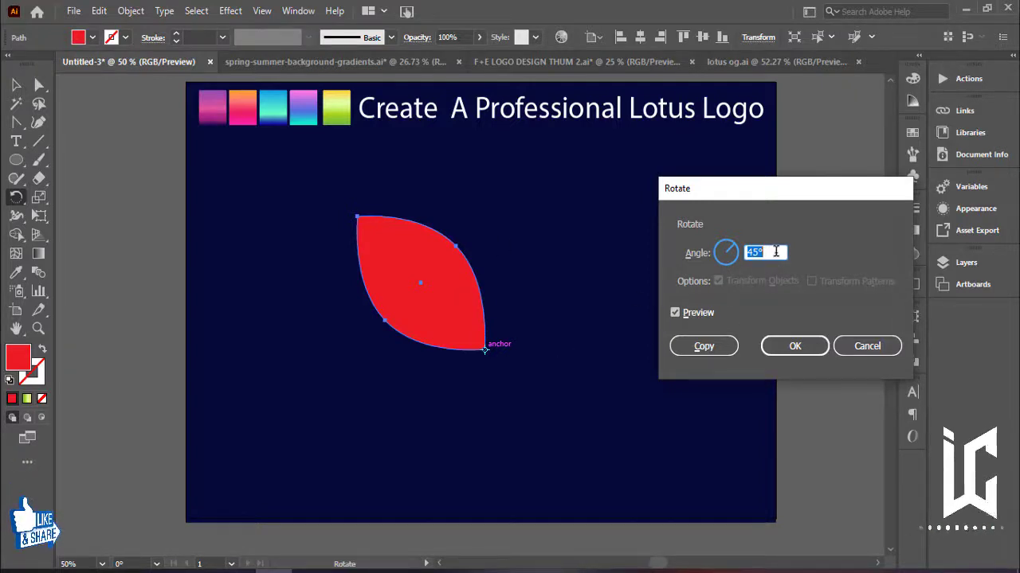
Rotate a copy of the petal by 45° around its bottom tip
type("30")
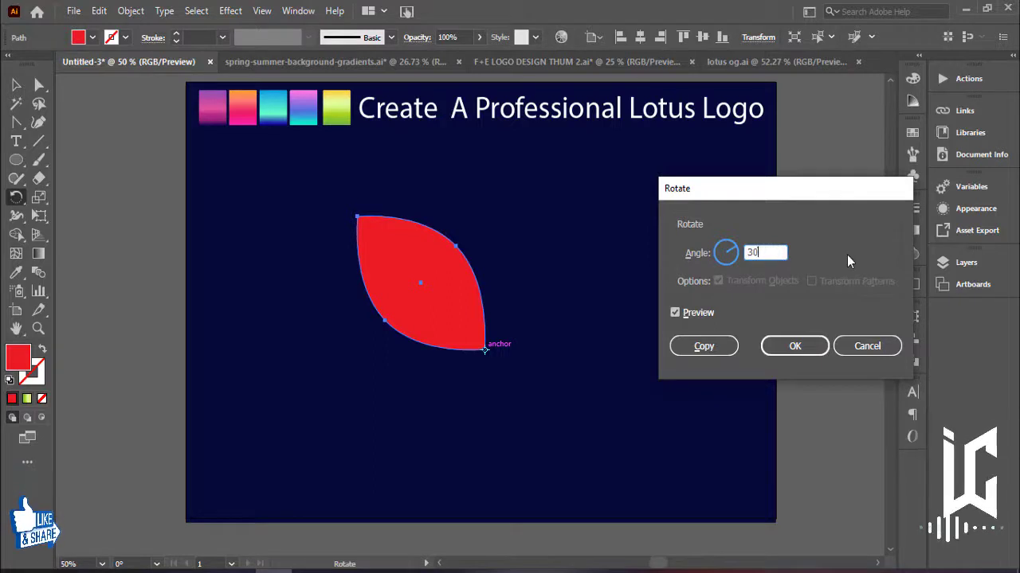
left_click(687, 314)
left_click(687, 314)
left_click(688, 314)
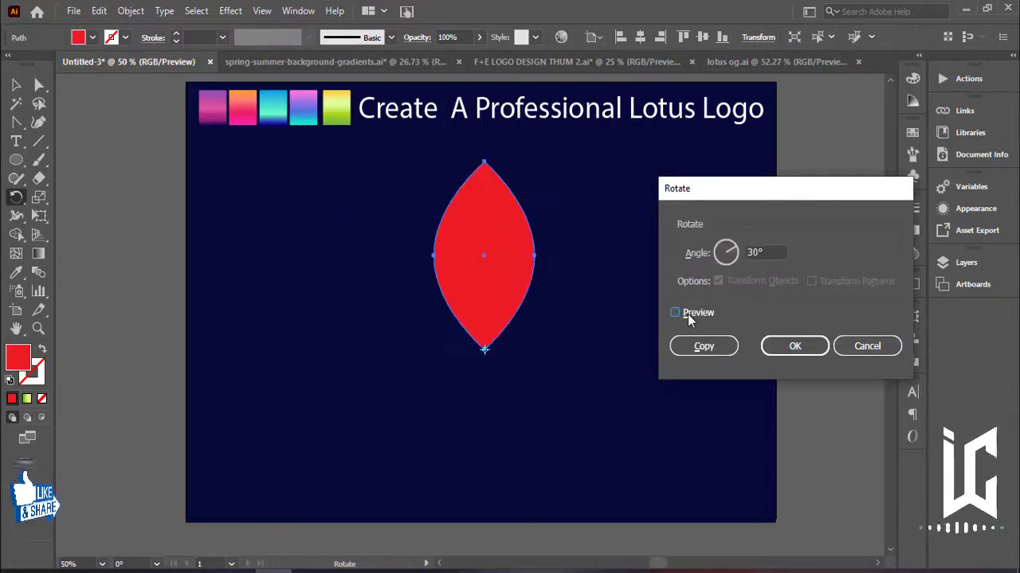
left_click(687, 314)
left_click(675, 313)
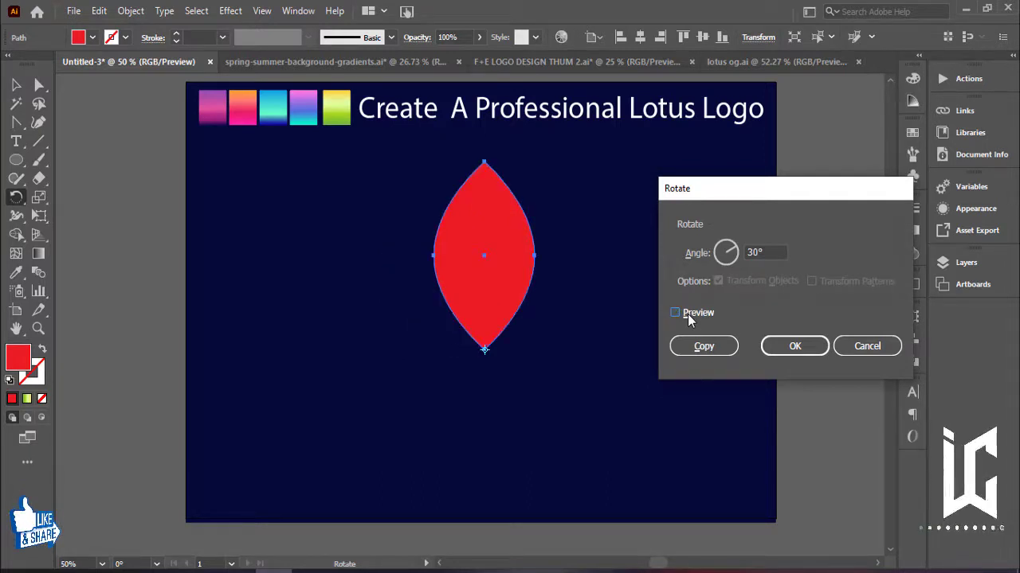
left_click(675, 313)
left_click(674, 313)
left_click(761, 253)
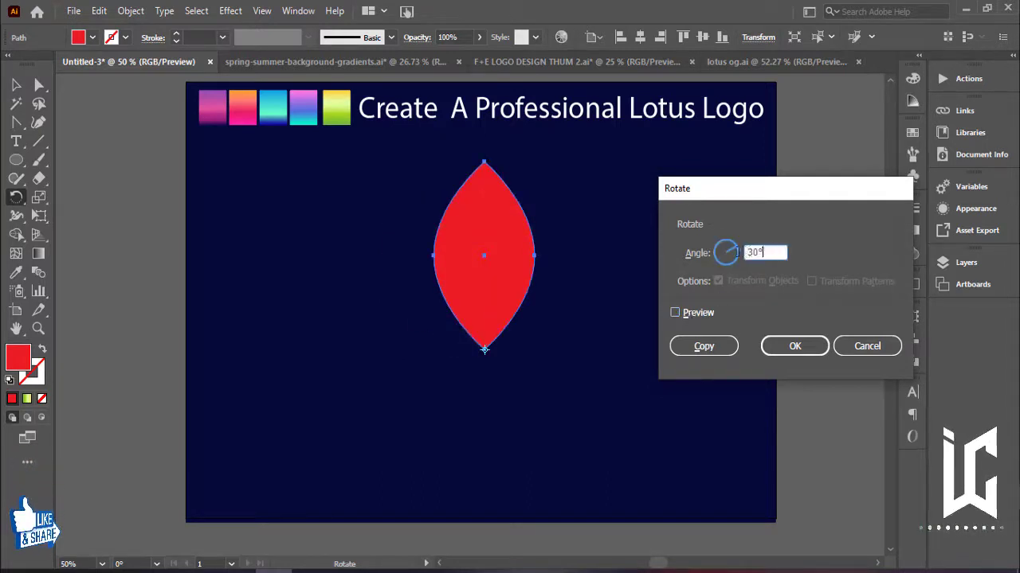
type("4")
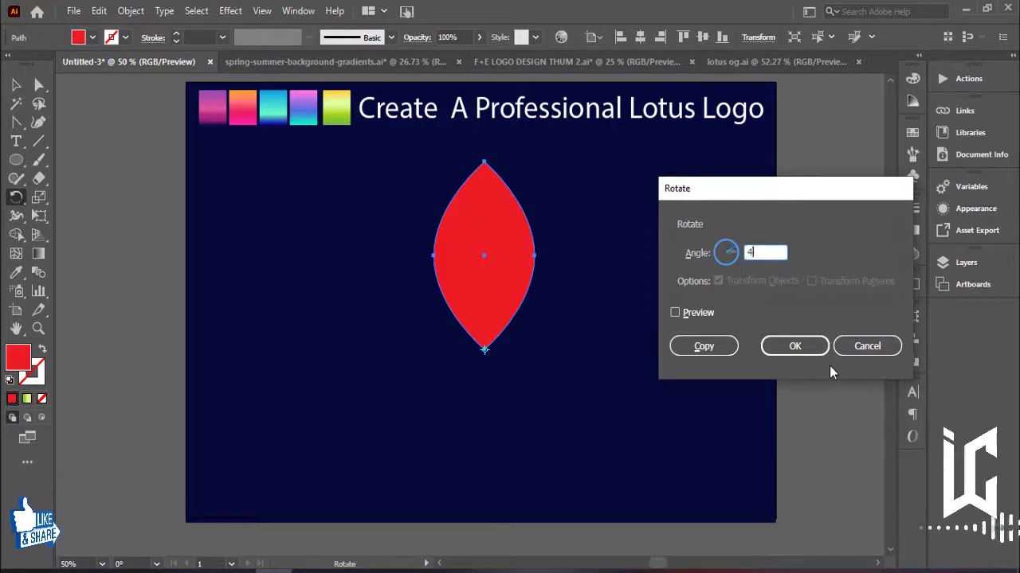
type("5")
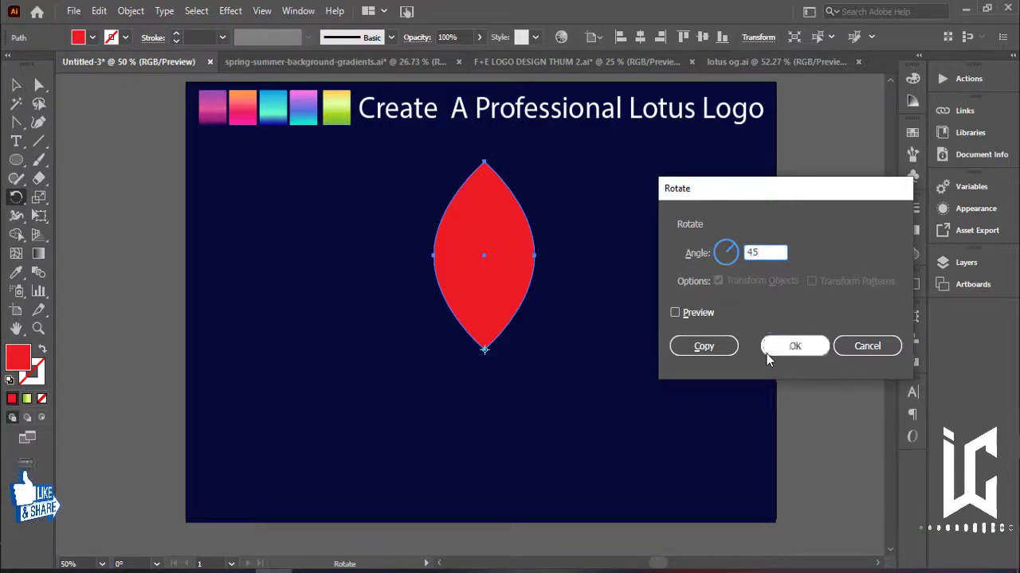
left_click(695, 317)
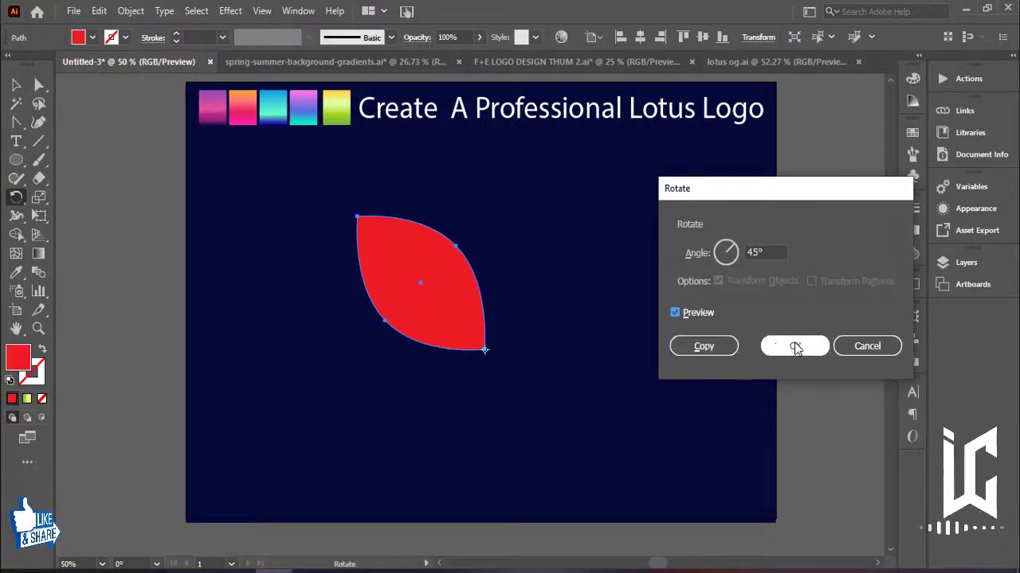
left_click(703, 347)
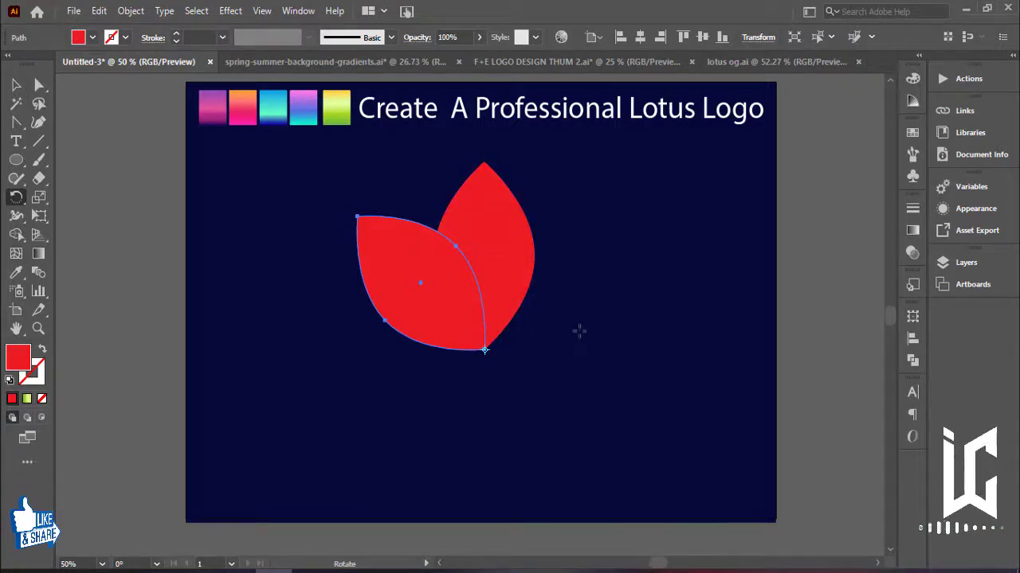
Repeat the 45° rotate-copy into eight petals, then shift the whole flower upward
key("ctrl")
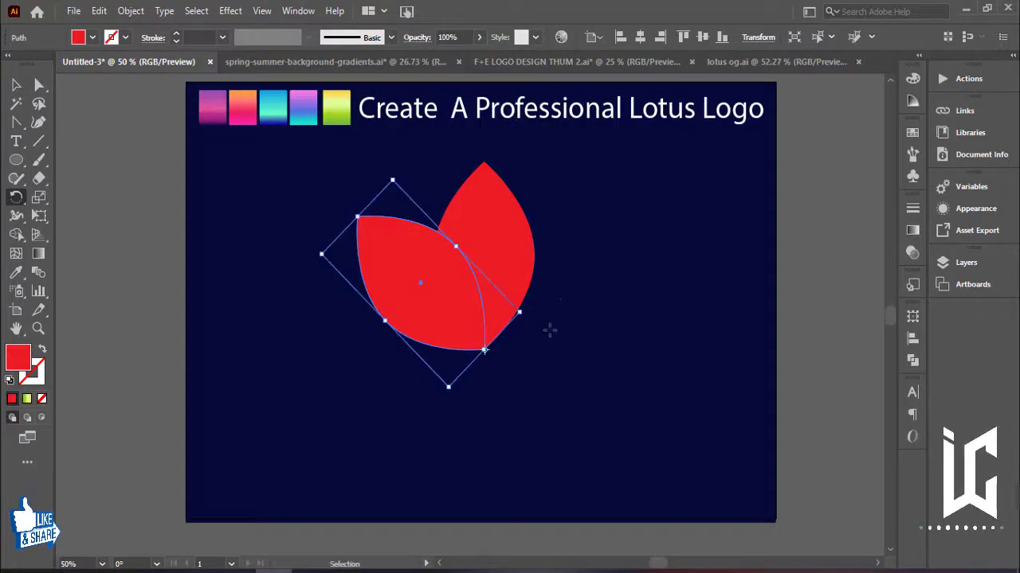
key("ctrl+d")
key("ctrl+d")
key("ctrl+d")
key("ctrl+d")
key("ctrl+d")
key("ctrl+d")
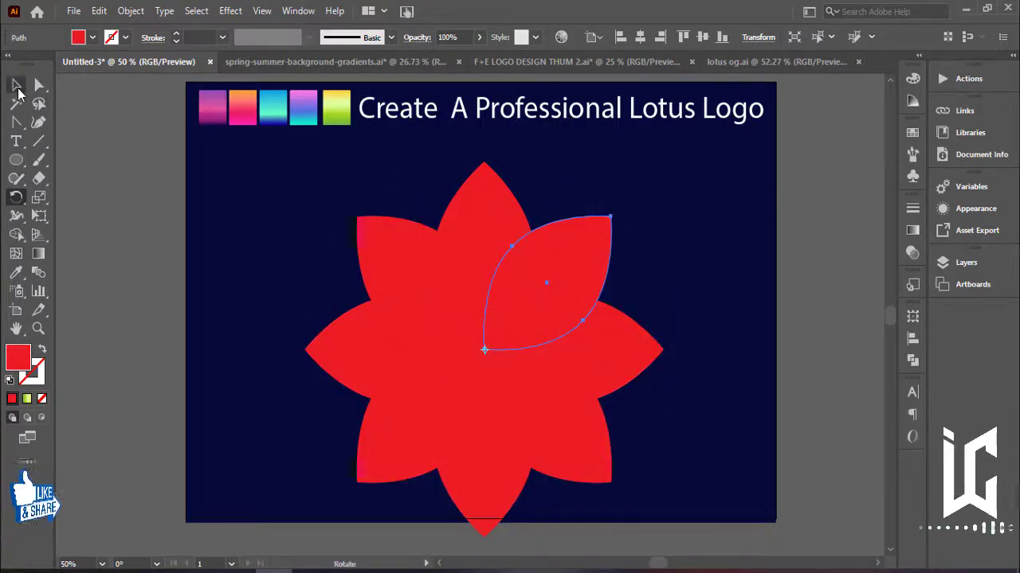
left_click(15, 85)
left_click(127, 296)
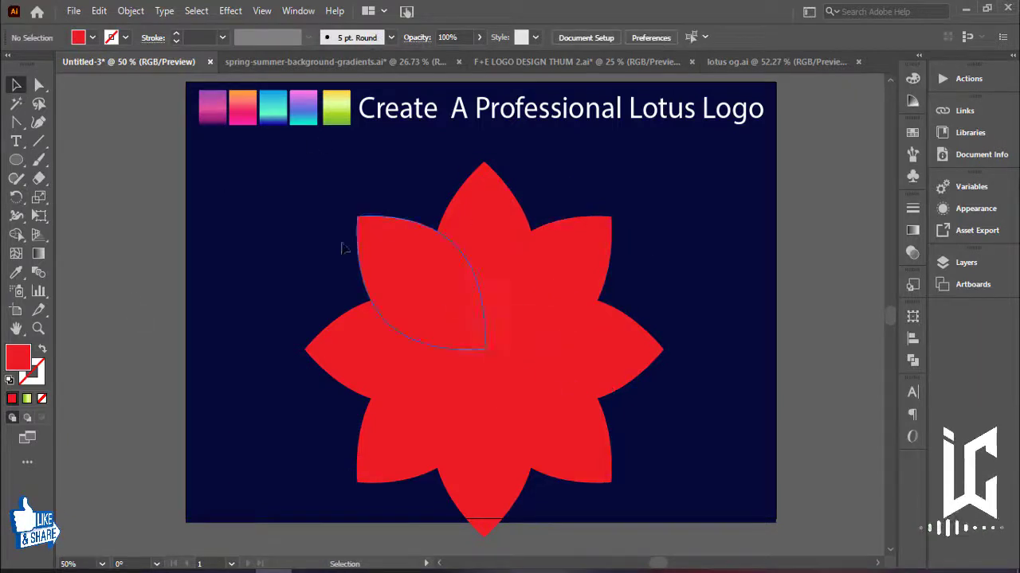
left_click_drag(287, 219, 726, 455)
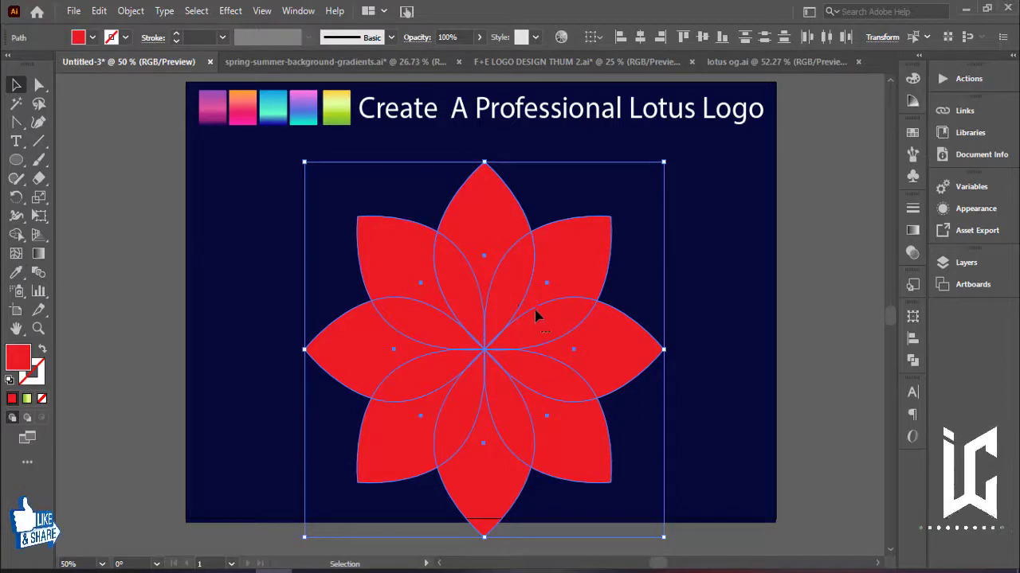
mouse_move(539, 304)
left_mouse_down()
mouse_move(544, 288)
mouse_move(552, 297)
left_mouse_up()
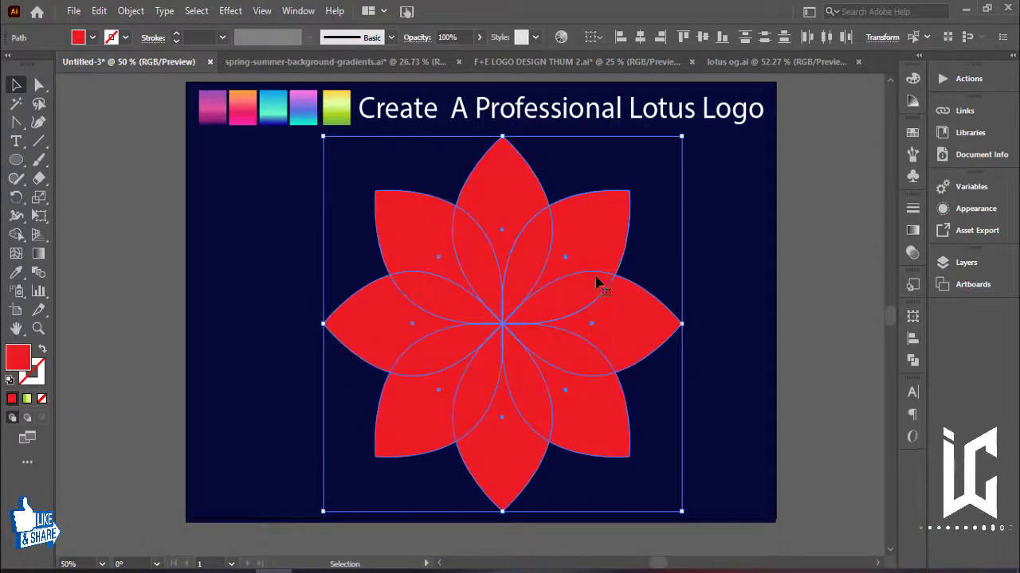
Delete the lower petals and move the remaining five-petal lotus down and left
left_click(814, 361)
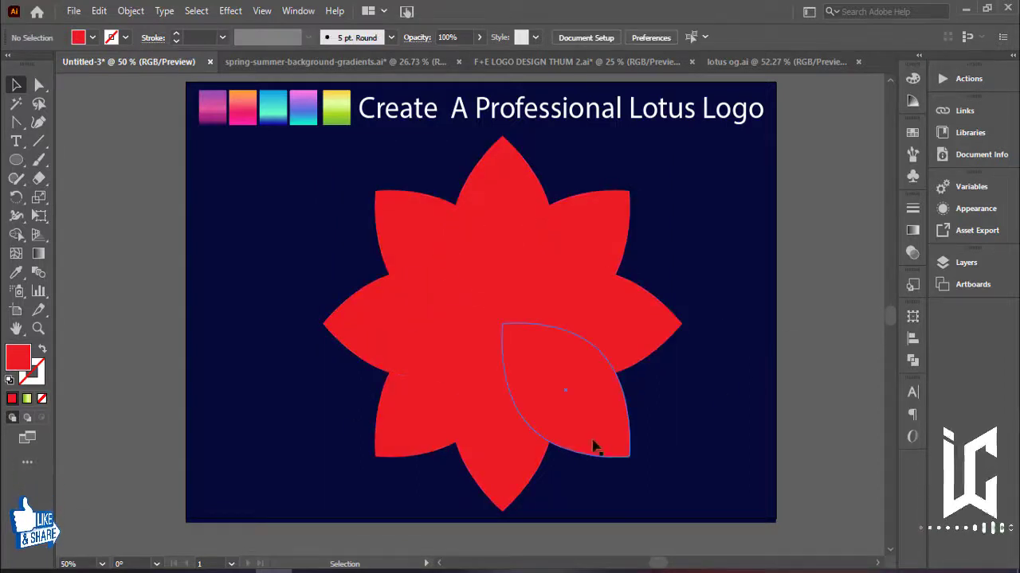
left_click(299, 468)
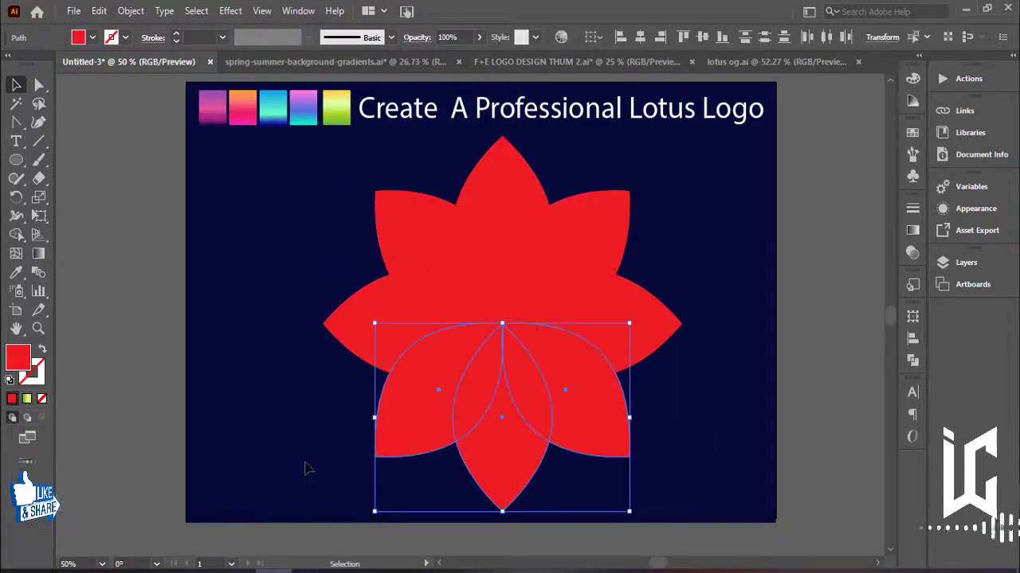
key("Delete")
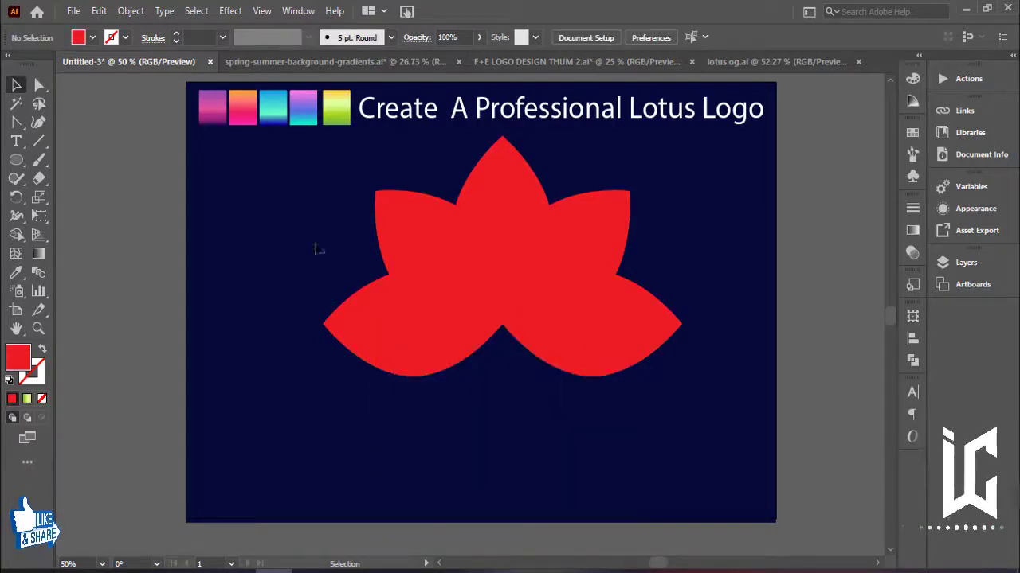
mouse_move(297, 203)
left_mouse_down()
mouse_move(641, 334)
mouse_move(605, 373)
mouse_move(593, 364)
mouse_move(595, 342)
mouse_move(618, 359)
left_mouse_up()
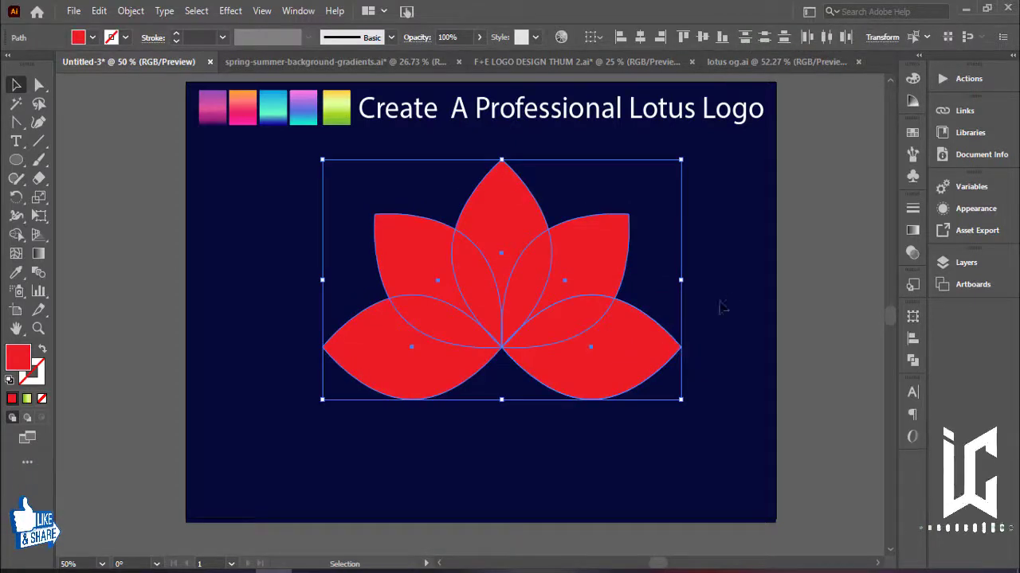
Select only the lower-left petal of the lotus
left_click(758, 289)
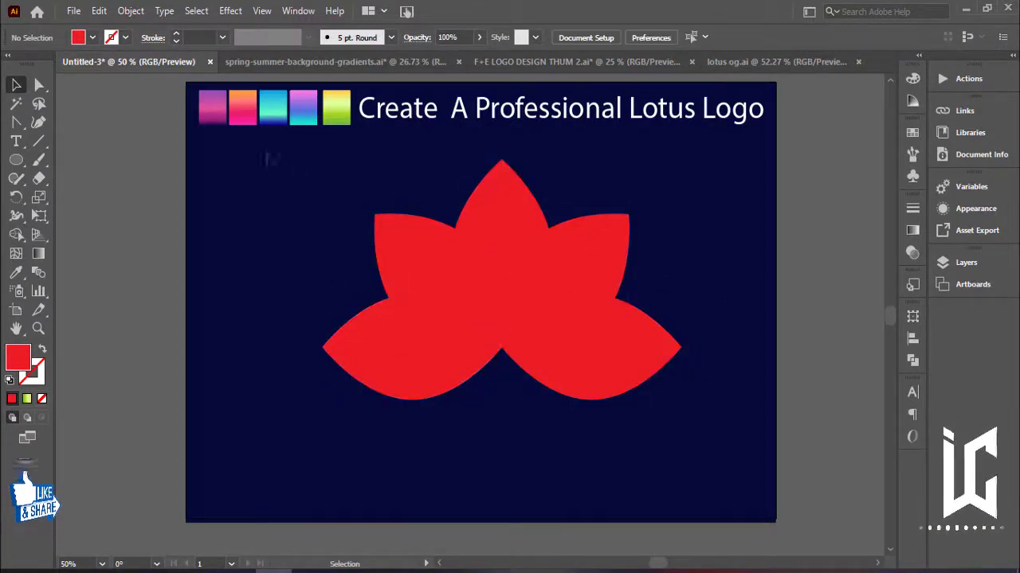
left_click(612, 323)
left_click(751, 284)
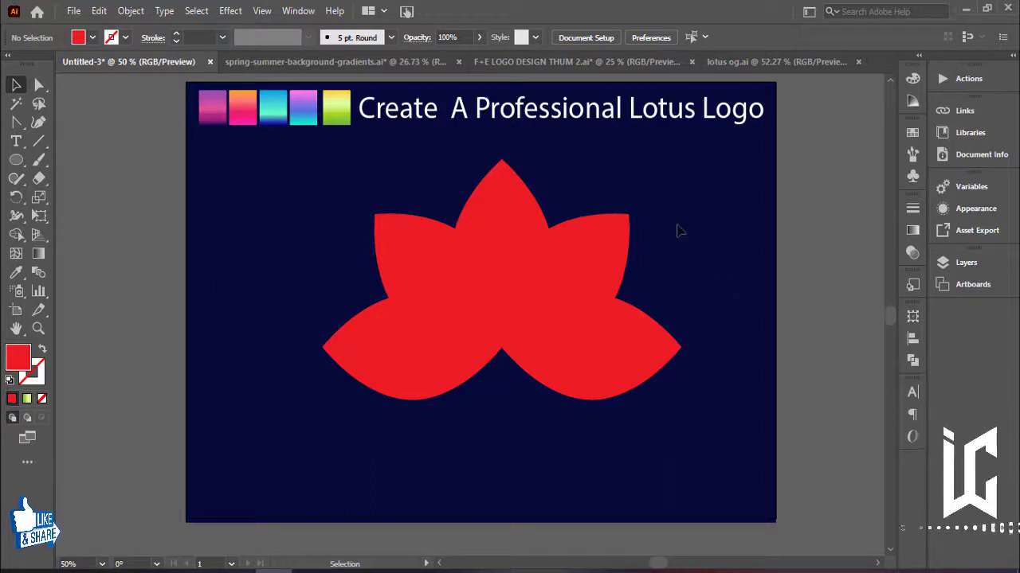
left_click(333, 347)
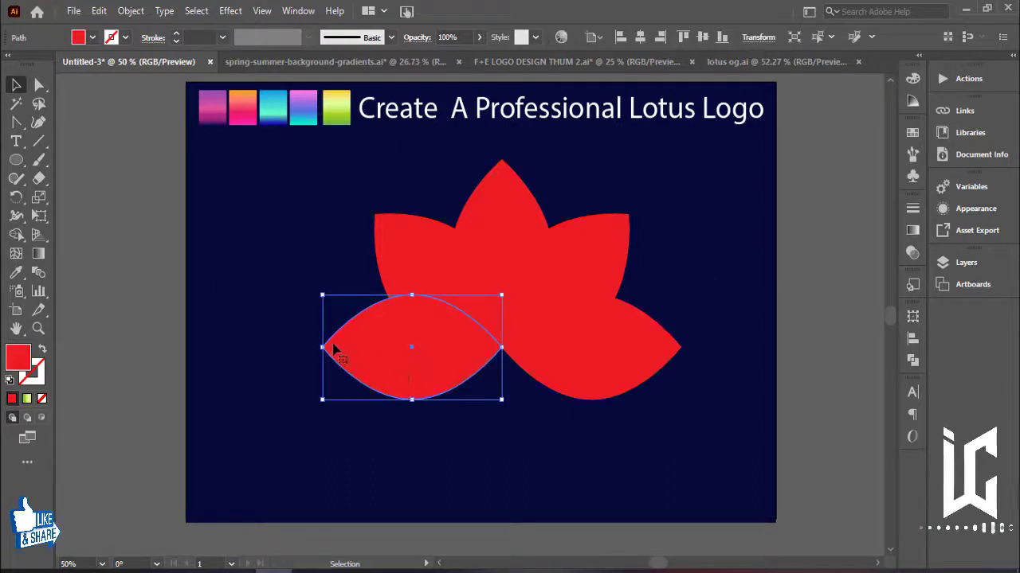
Give the lower-left, upper-left and top petals the pink-purple, pink-orange and cyan swatch gradients
left_click(18, 271)
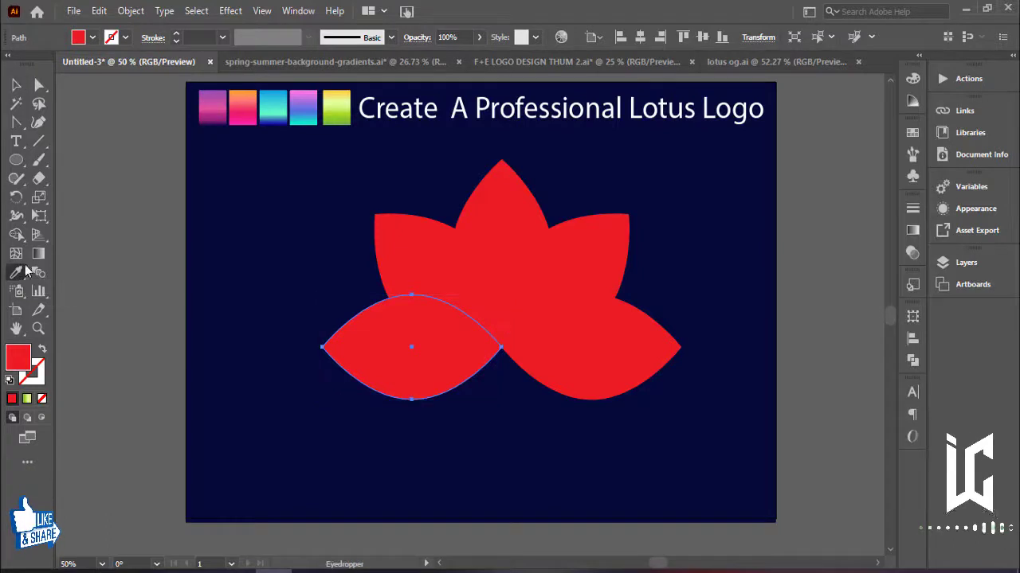
left_click(223, 111)
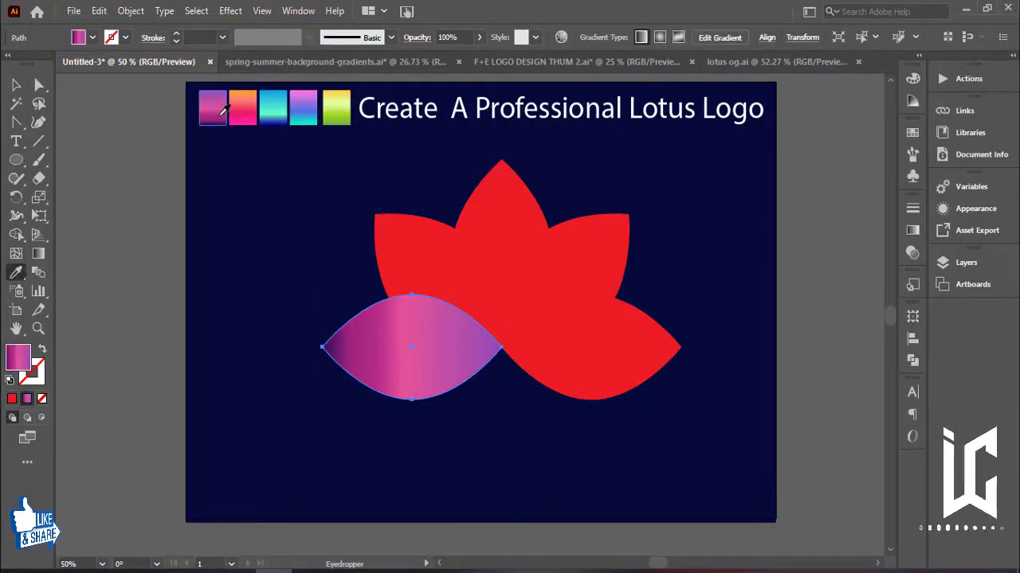
key("v")
left_click(404, 236)
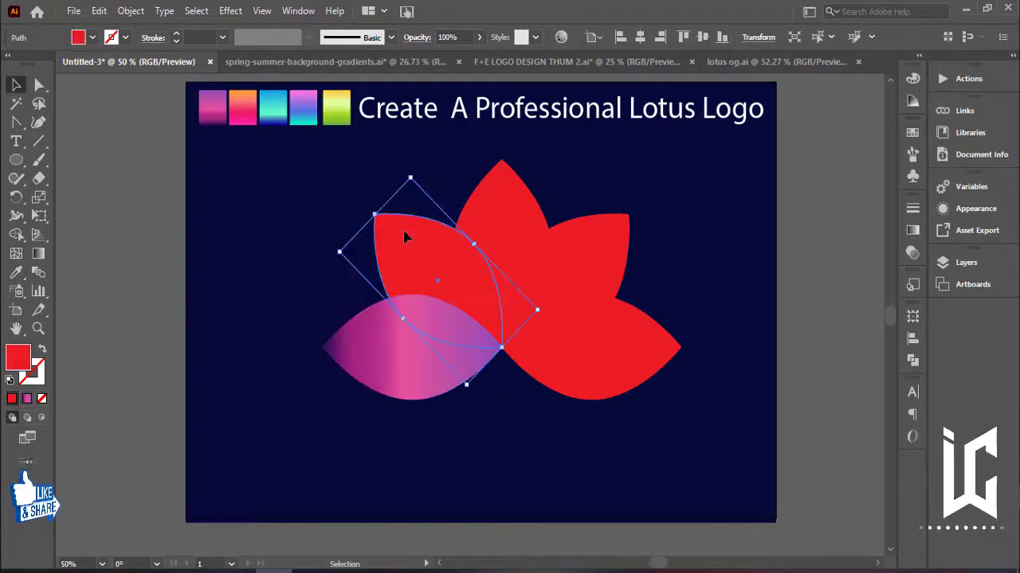
key("i")
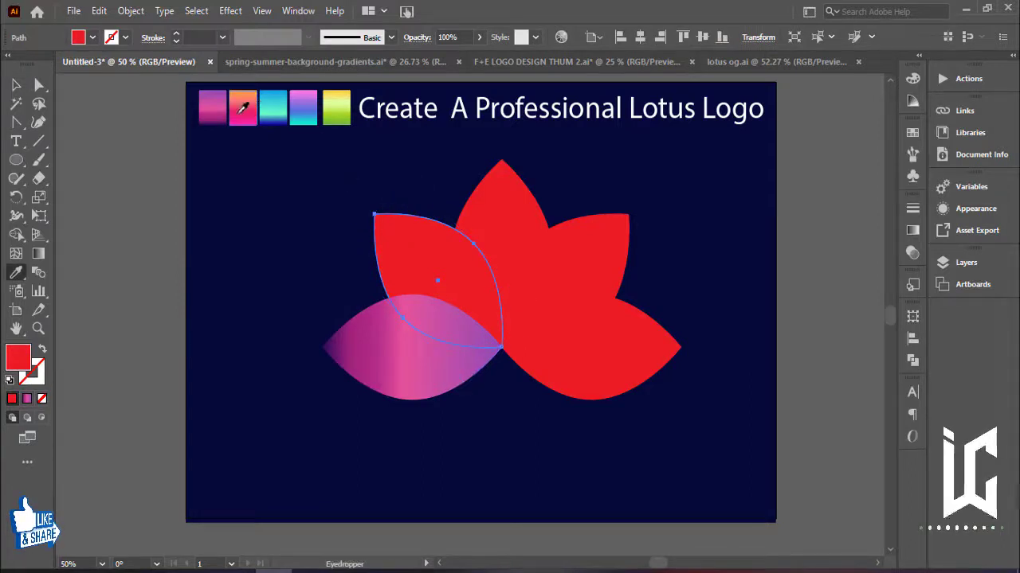
left_click(242, 110)
key("v")
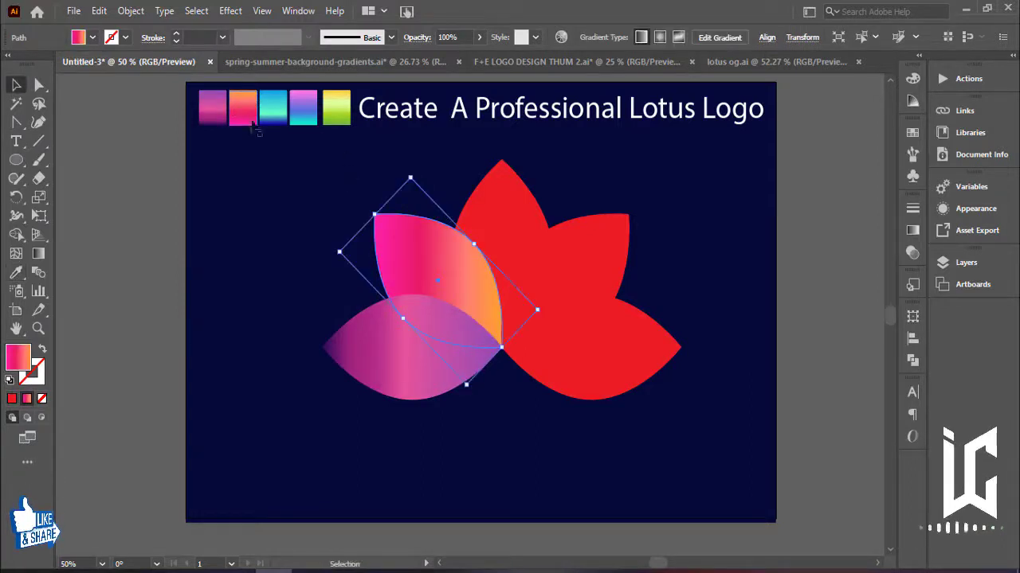
left_click(494, 191)
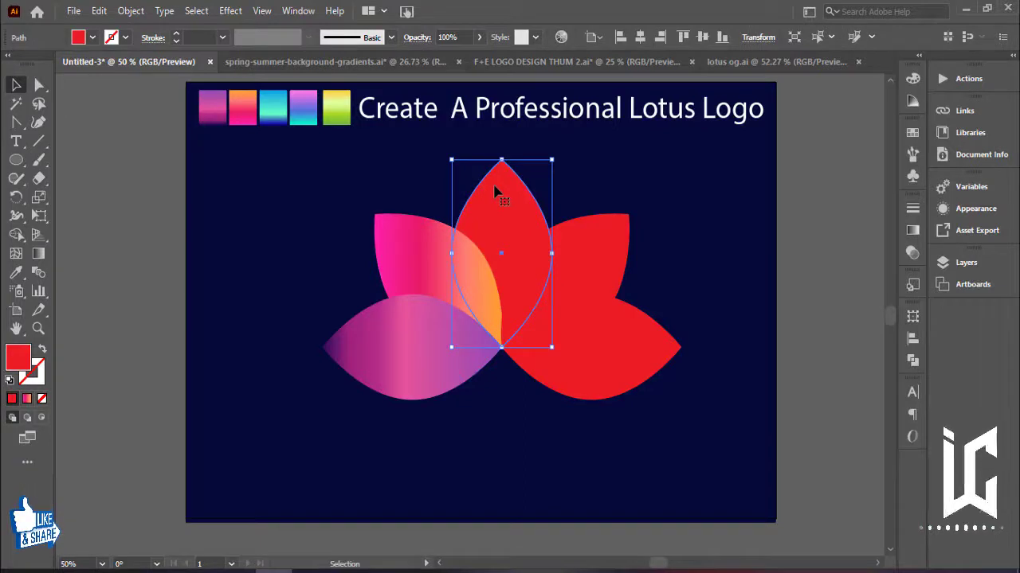
key("i")
left_click(274, 117)
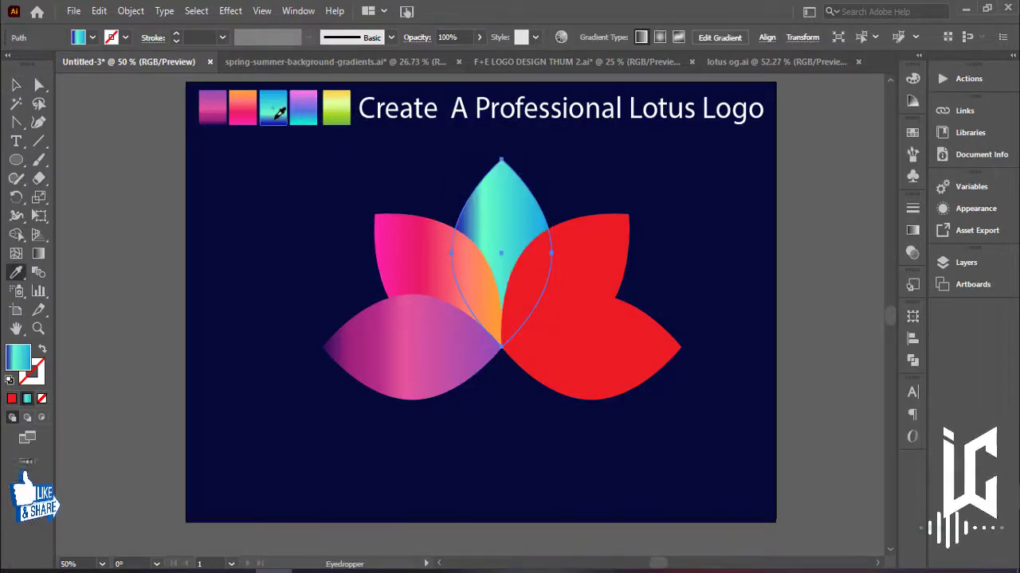
Give the upper-right and lower-right petals the purple and yellow-green gradients, then select all petals
key("v")
left_click(582, 241)
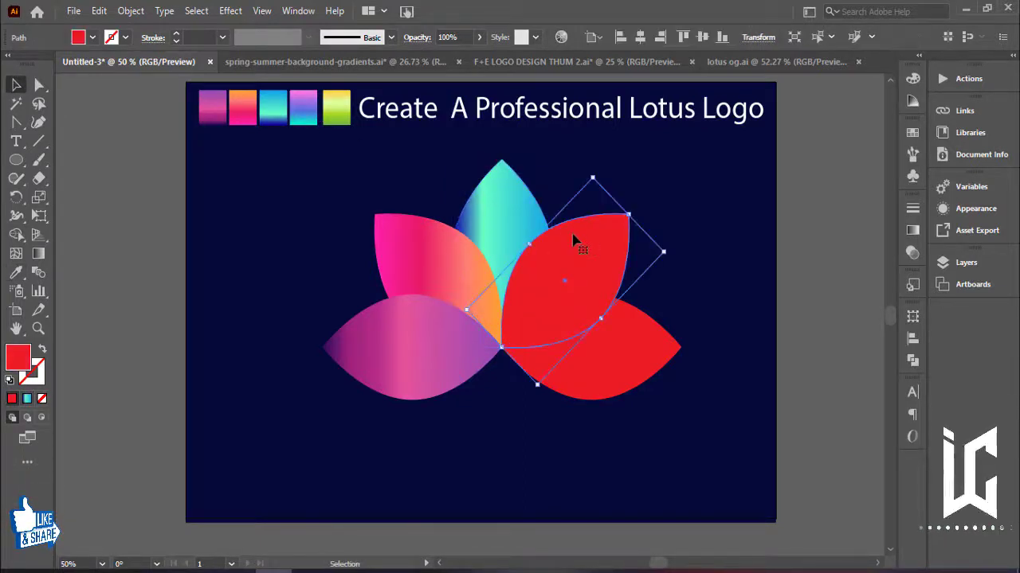
key("i")
left_click(309, 105)
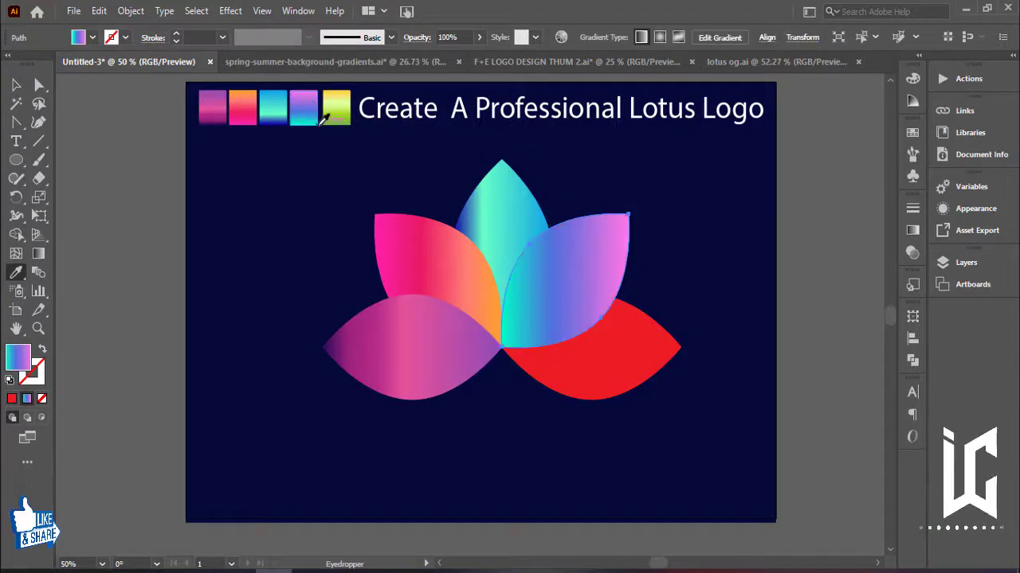
key("v")
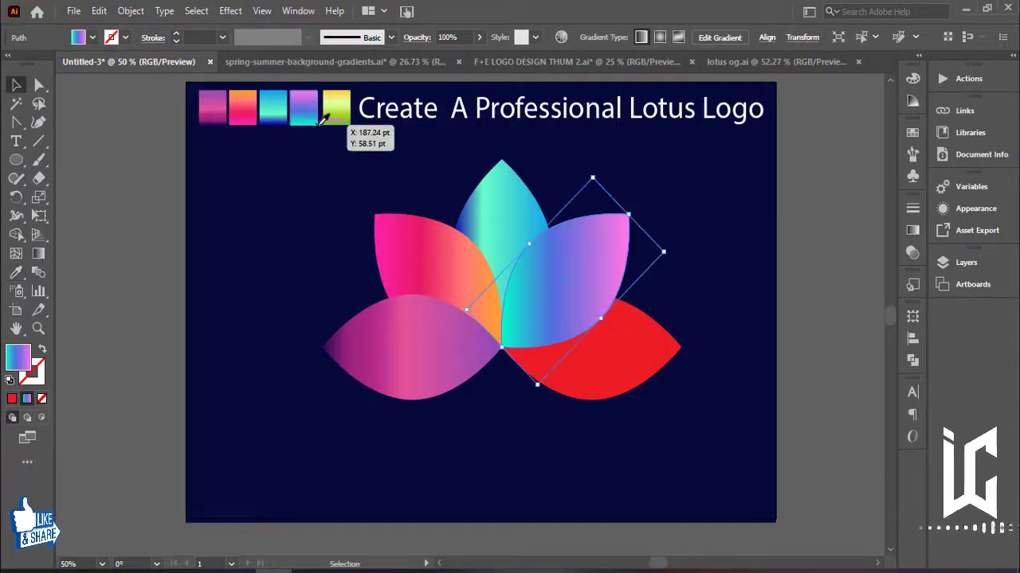
left_click(659, 360)
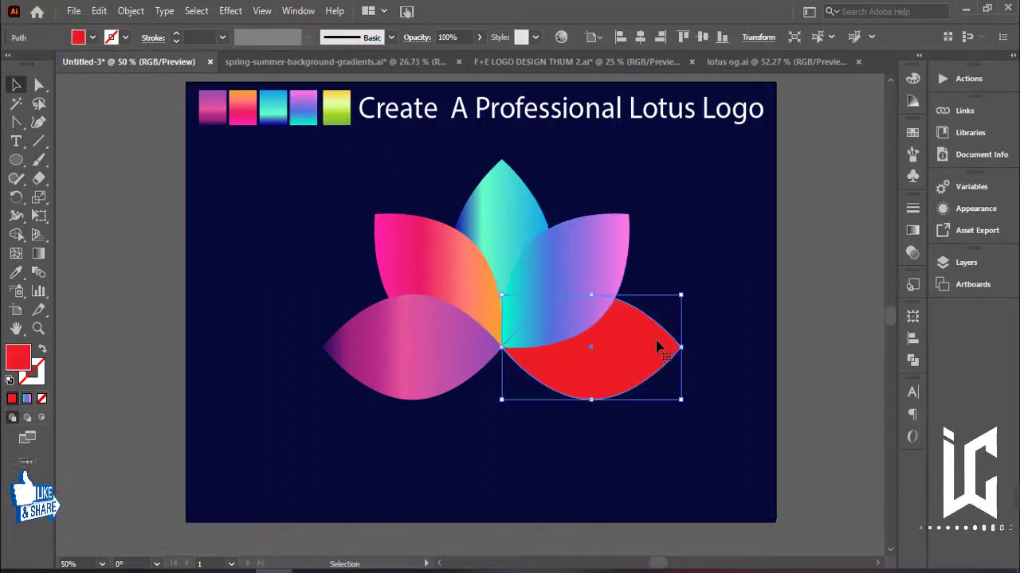
key("i")
left_click(338, 110)
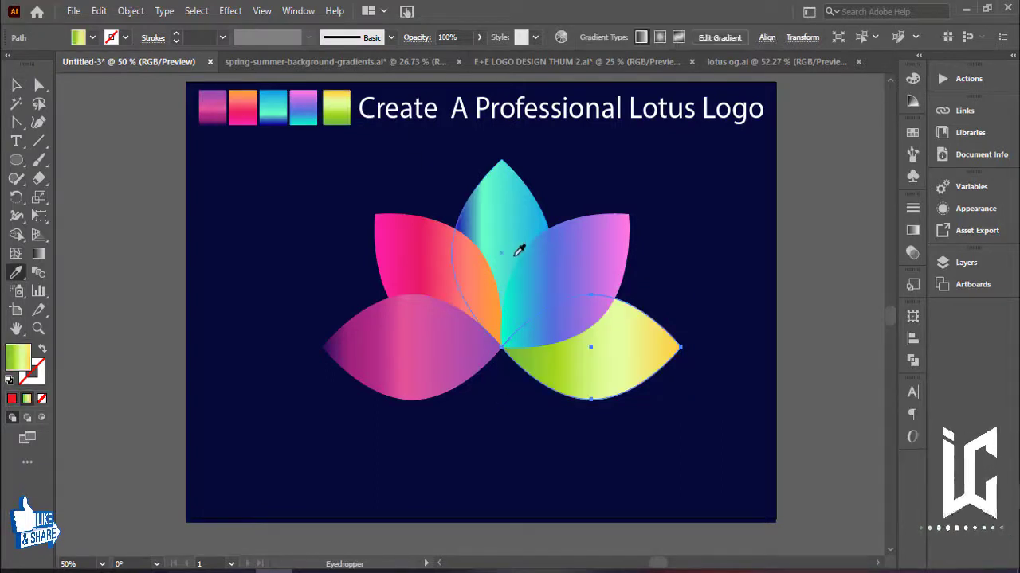
key("v")
left_click(168, 243)
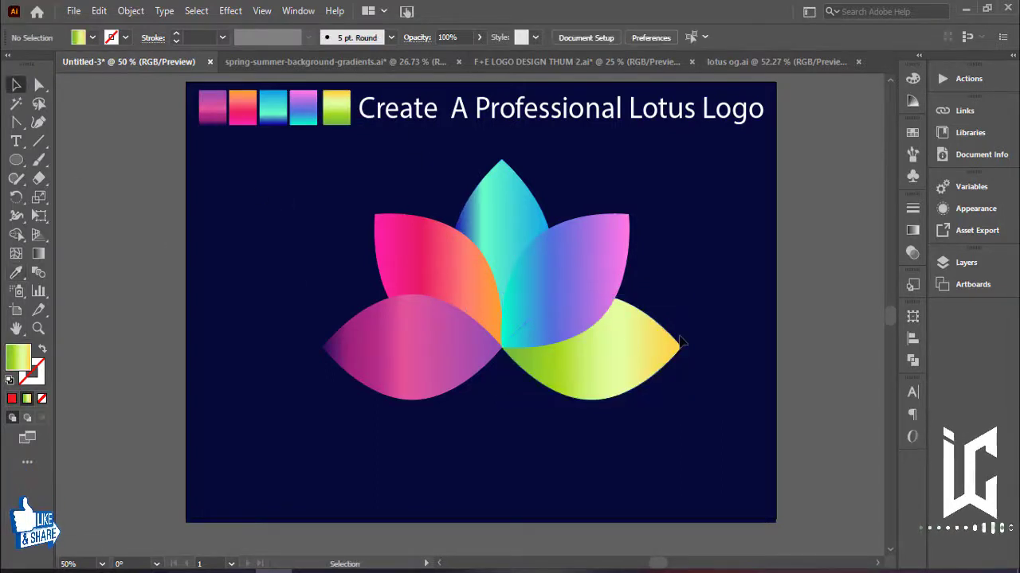
key("ctrl+a")
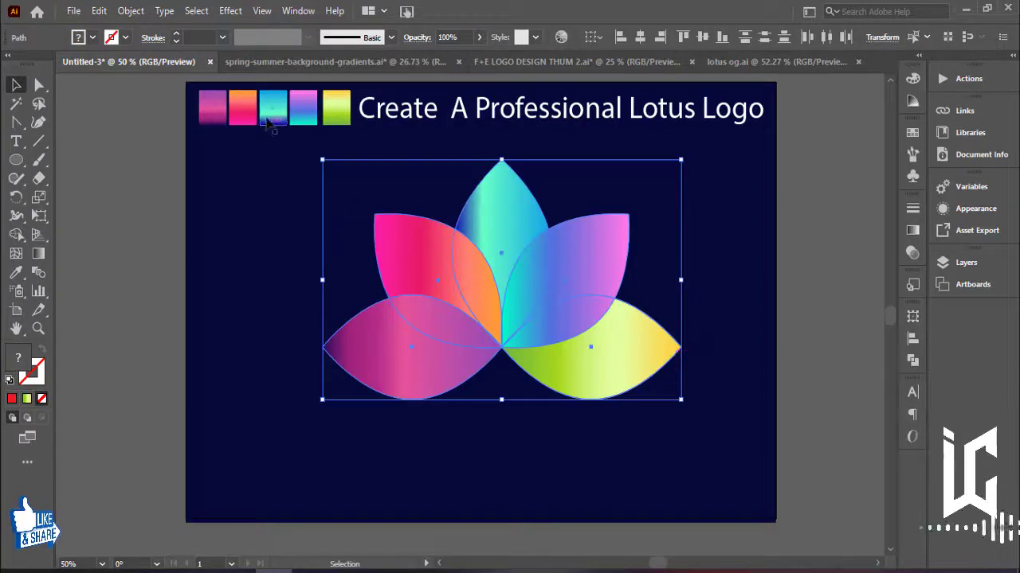
Move the lotus slightly left and bring up the Transparency panel from the Gradient group
left_click_drag(563, 323, 587, 357)
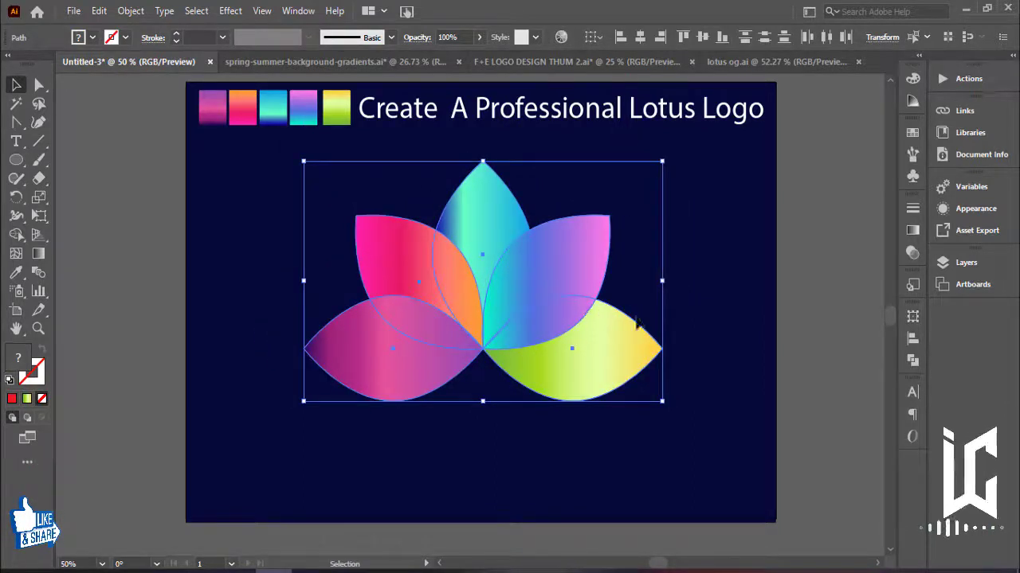
left_click(912, 231)
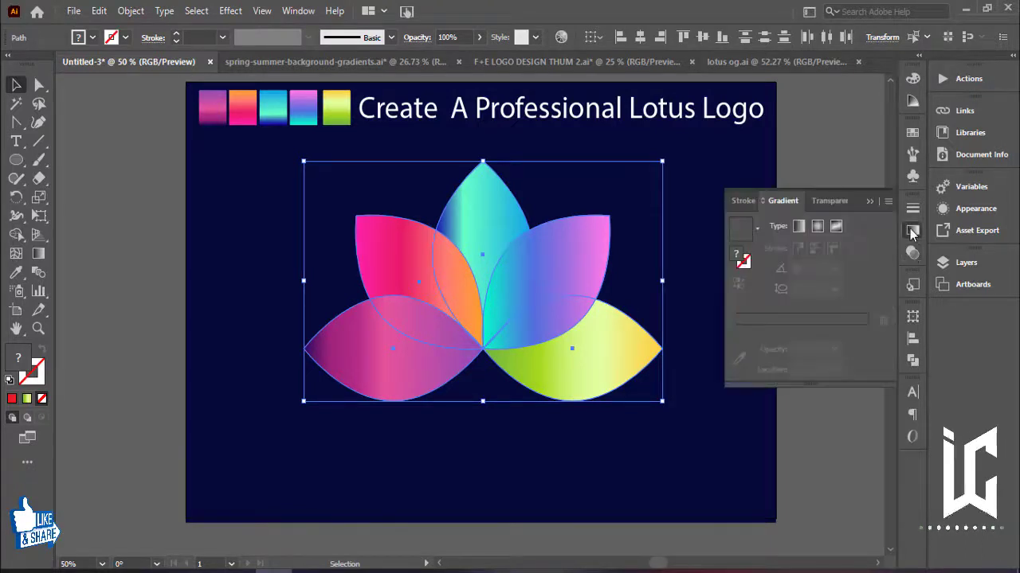
left_click(833, 205)
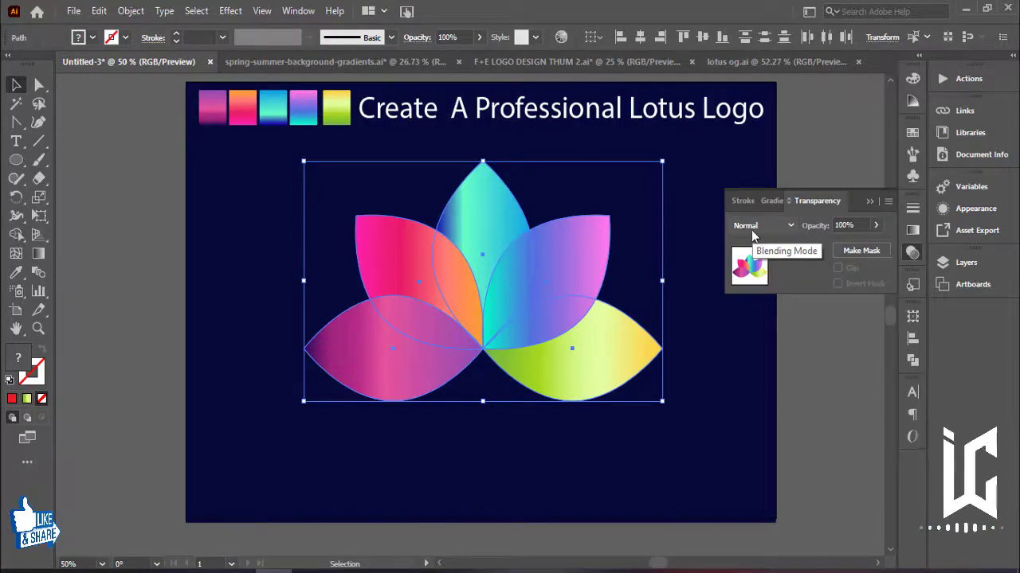
Try Darken, Multiply, Color Burn and Lighten, then set the petals to Screen and deselect
left_click(749, 225)
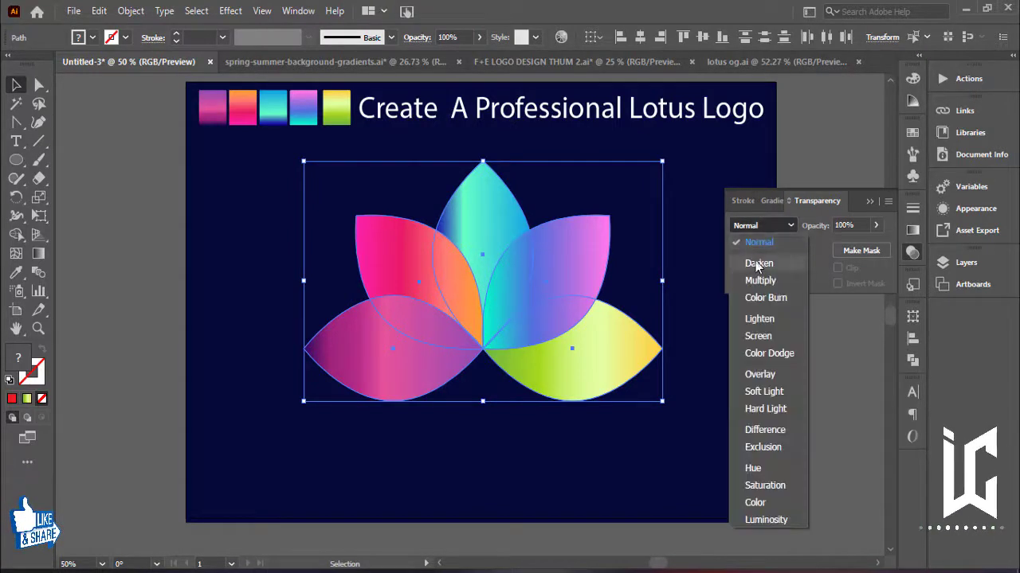
left_click(757, 264)
left_click(752, 226)
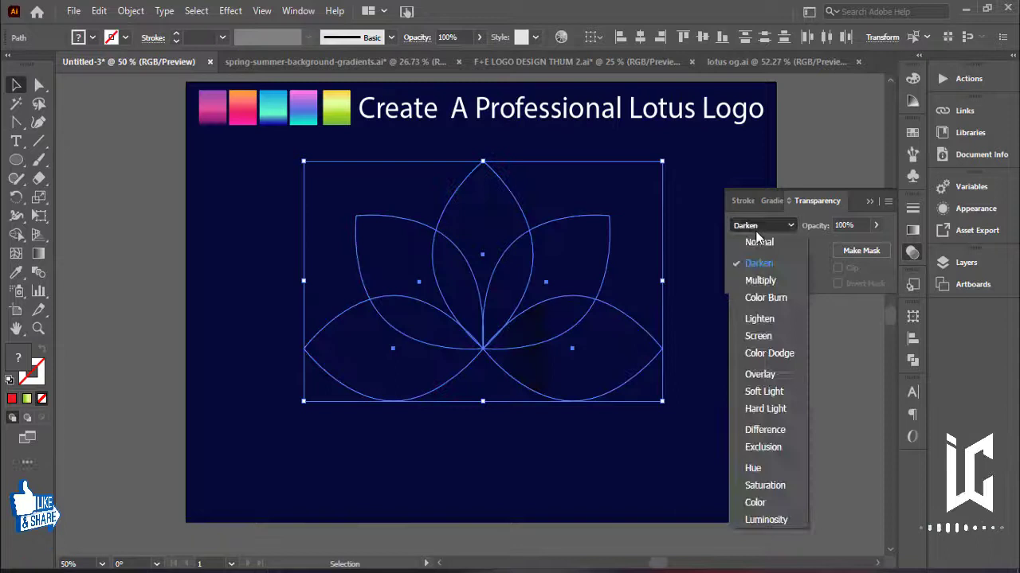
left_click(760, 281)
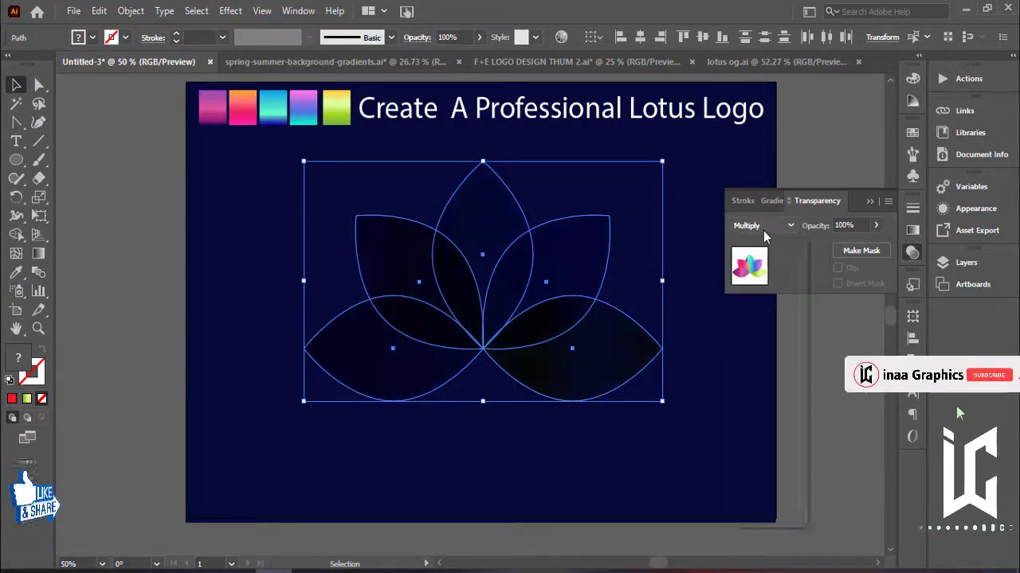
left_click(763, 231)
left_click(765, 300)
left_click(764, 228)
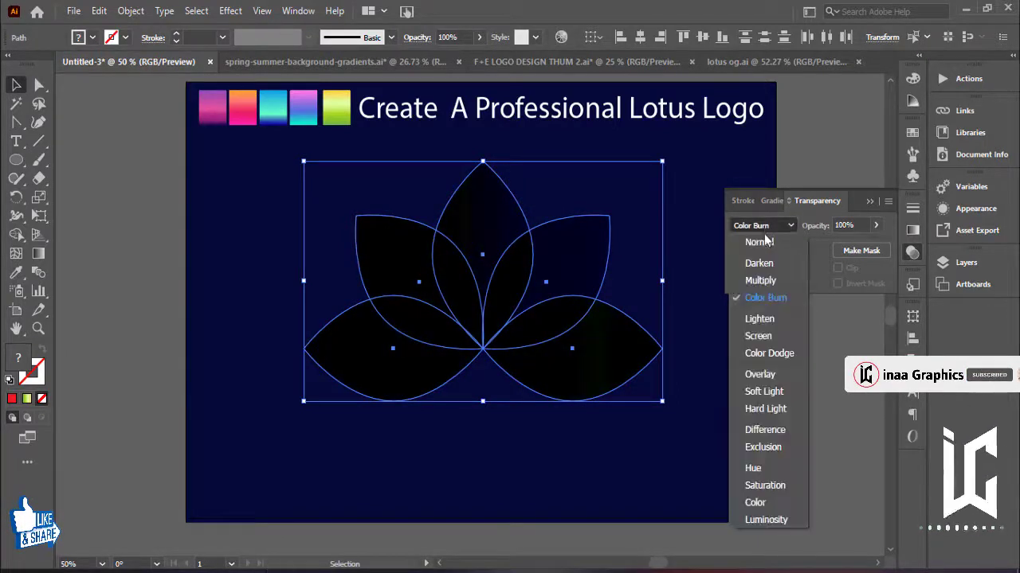
left_click(757, 319)
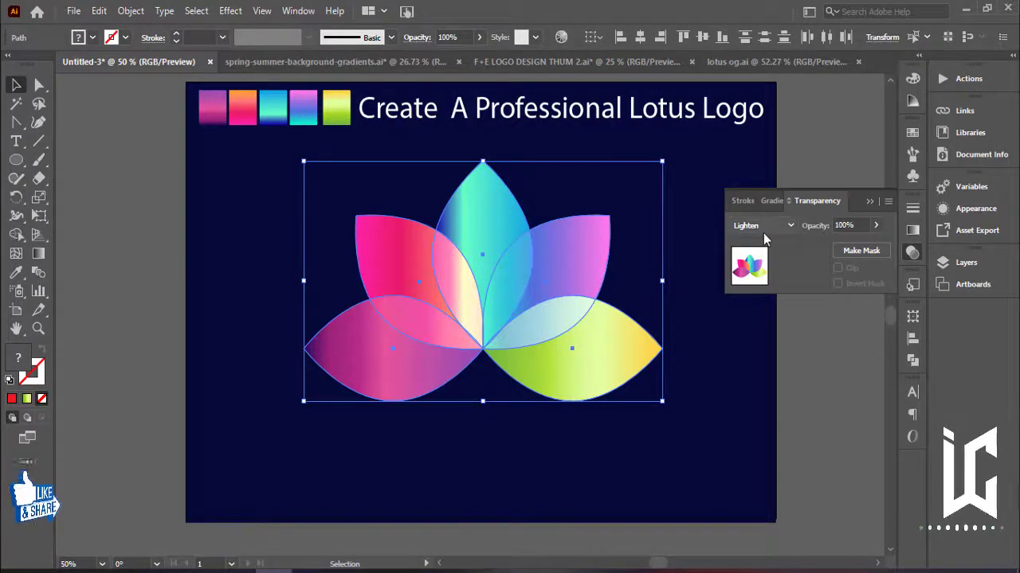
left_click(764, 226)
left_click(758, 336)
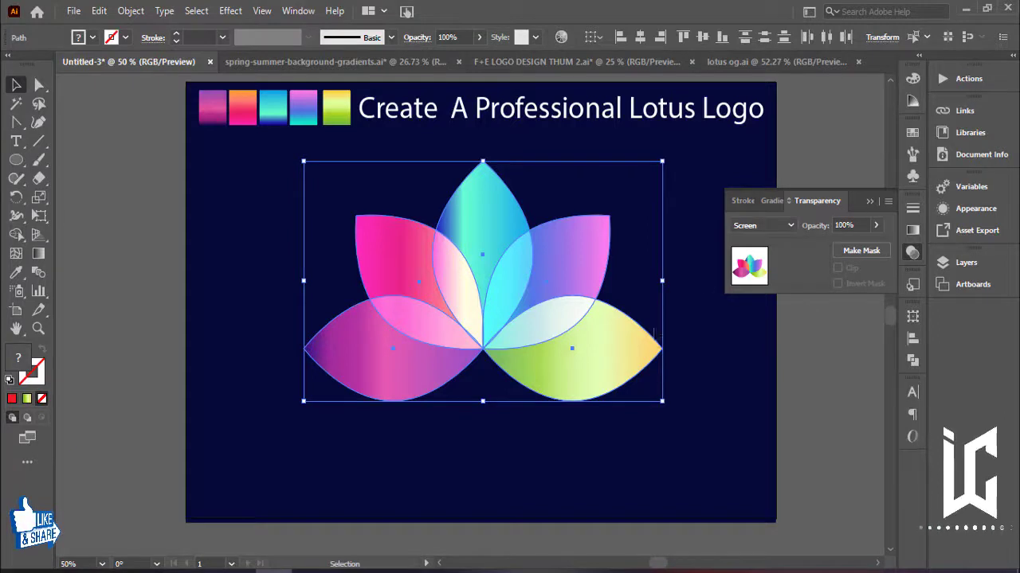
left_click(718, 356)
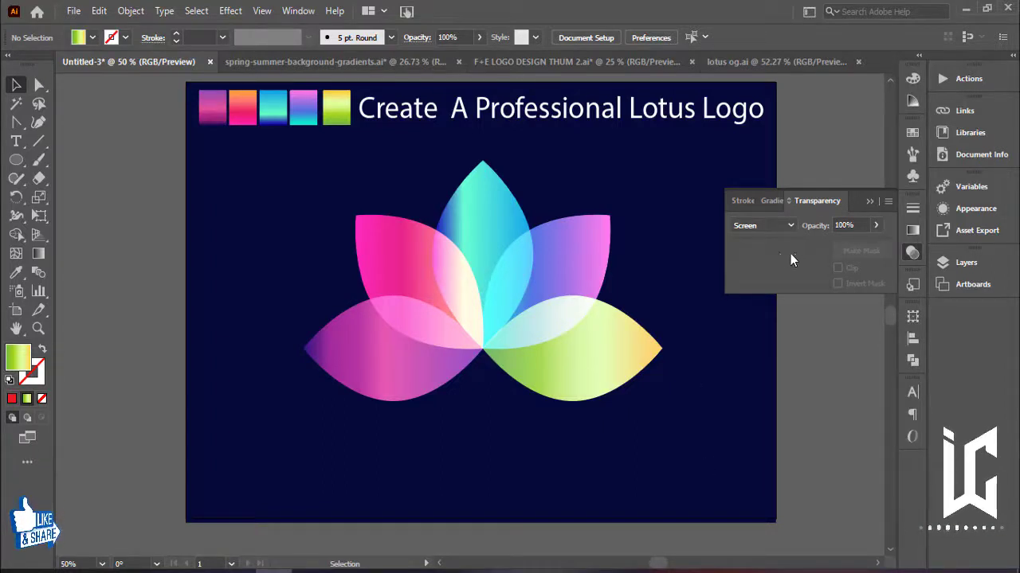
Redraw the top cyan petal's gradient to run straight down from tip to base
left_click(870, 200)
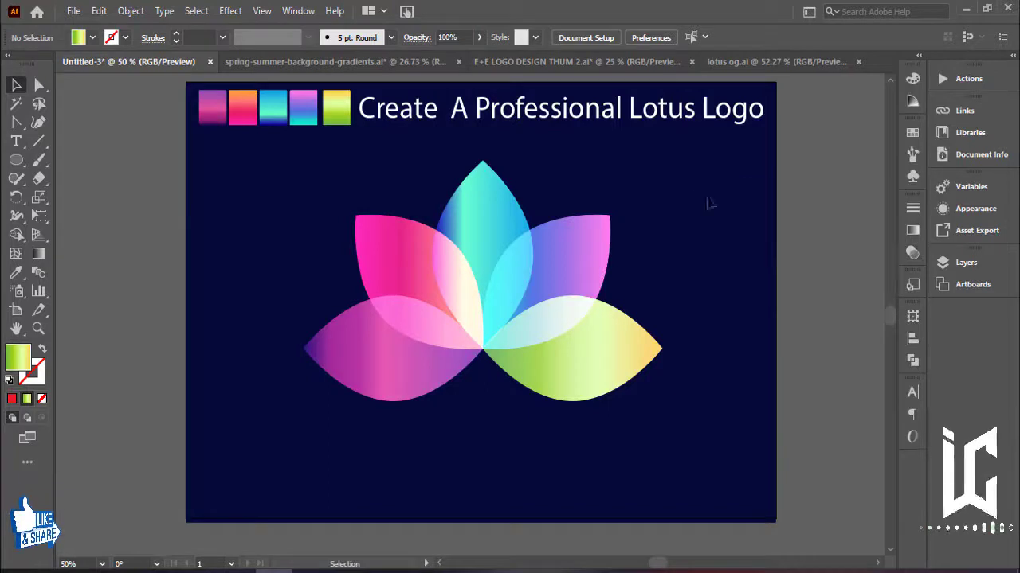
left_click(514, 210)
left_click(38, 253)
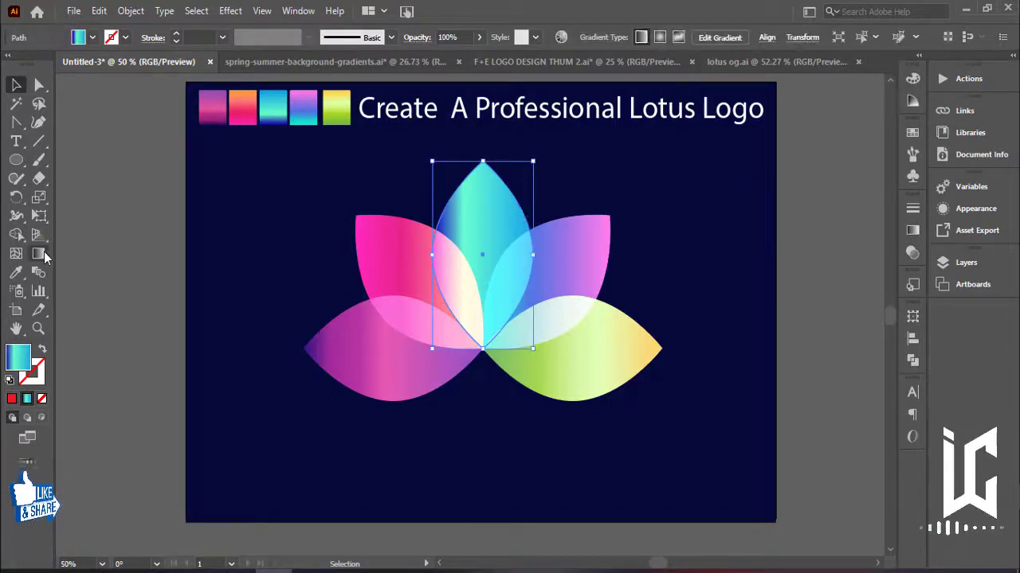
left_click_drag(476, 169, 488, 341)
left_click_drag(479, 208, 491, 366)
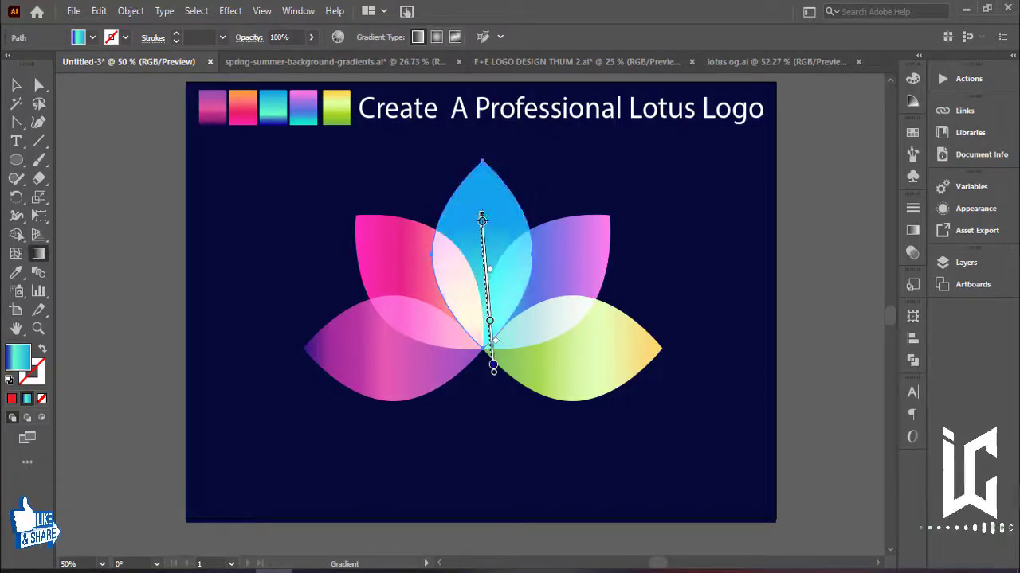
left_click_drag(482, 204, 479, 356)
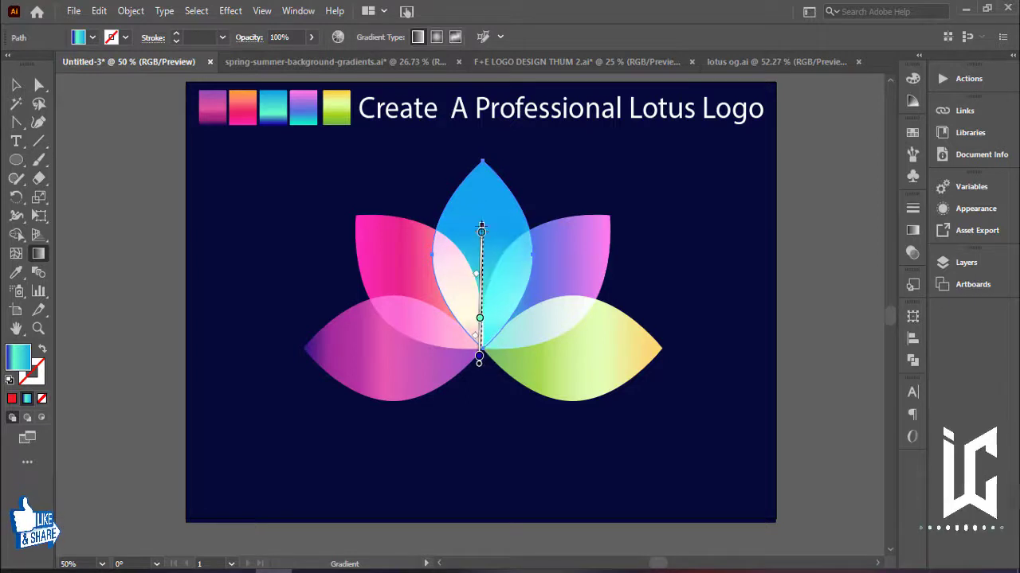
Reverse the left petal's gradient horizontally
left_click(16, 85)
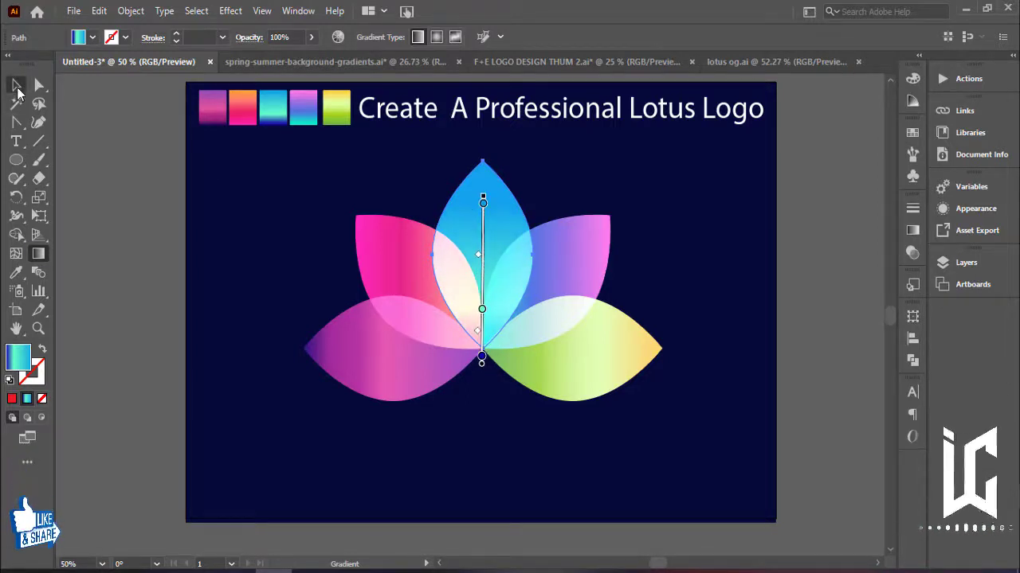
left_click(275, 360)
left_click(375, 367)
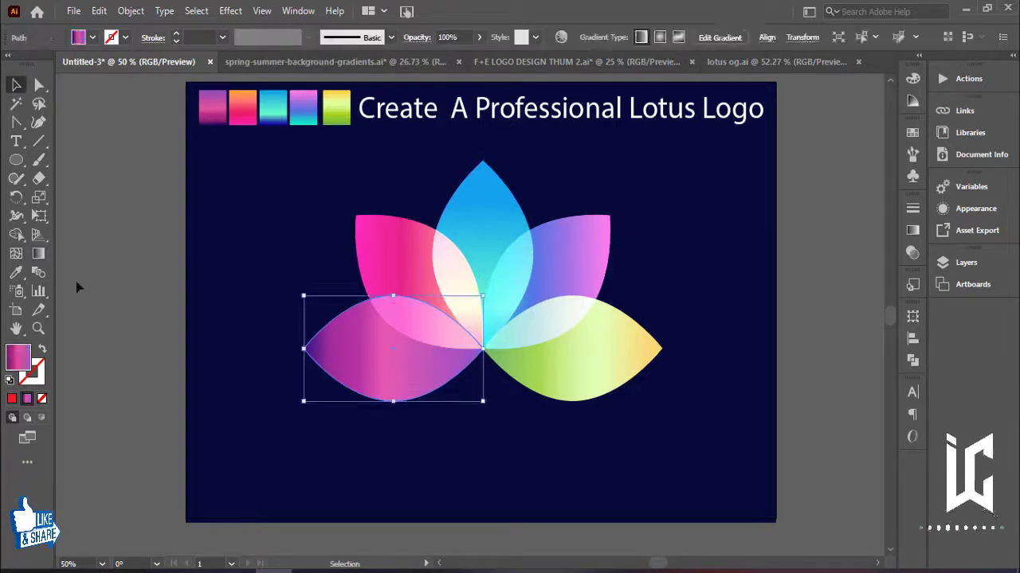
left_click(39, 253)
mouse_move(481, 365)
left_mouse_down()
mouse_move(308, 366)
mouse_move(306, 348)
left_mouse_up()
Reverse the green lower-right petal's gradient so yellow sits toward the centre
left_click(16, 86)
left_click(120, 291)
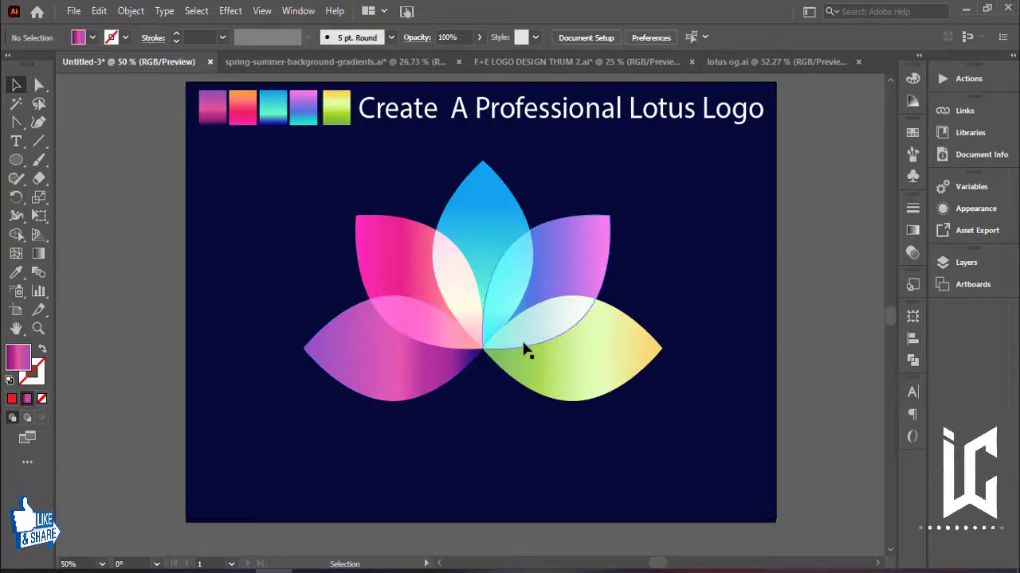
left_click(528, 352)
left_click(617, 363)
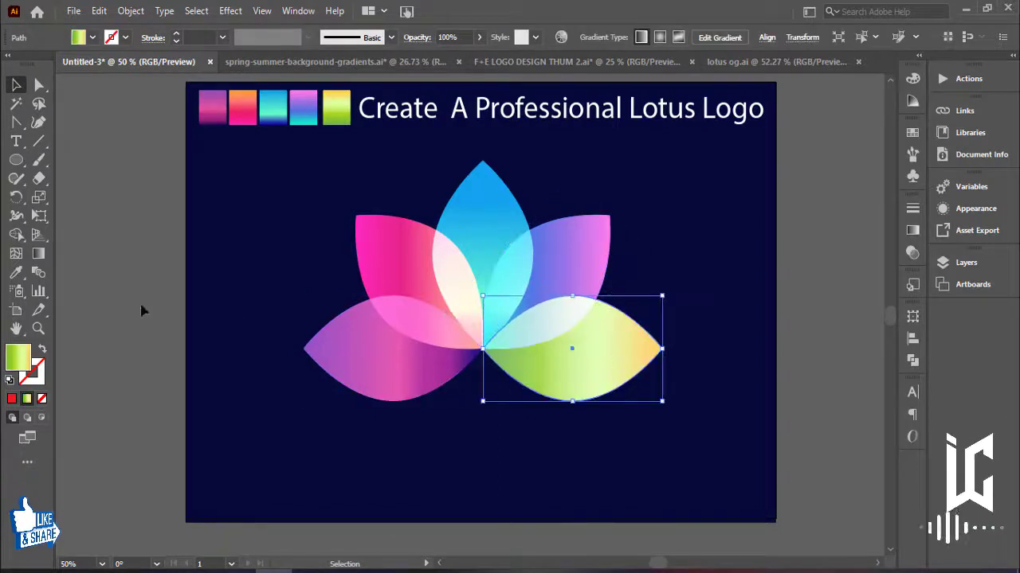
left_click(38, 253)
mouse_move(547, 362)
left_mouse_down()
mouse_move(682, 360)
mouse_move(550, 360)
mouse_move(630, 377)
left_mouse_up()
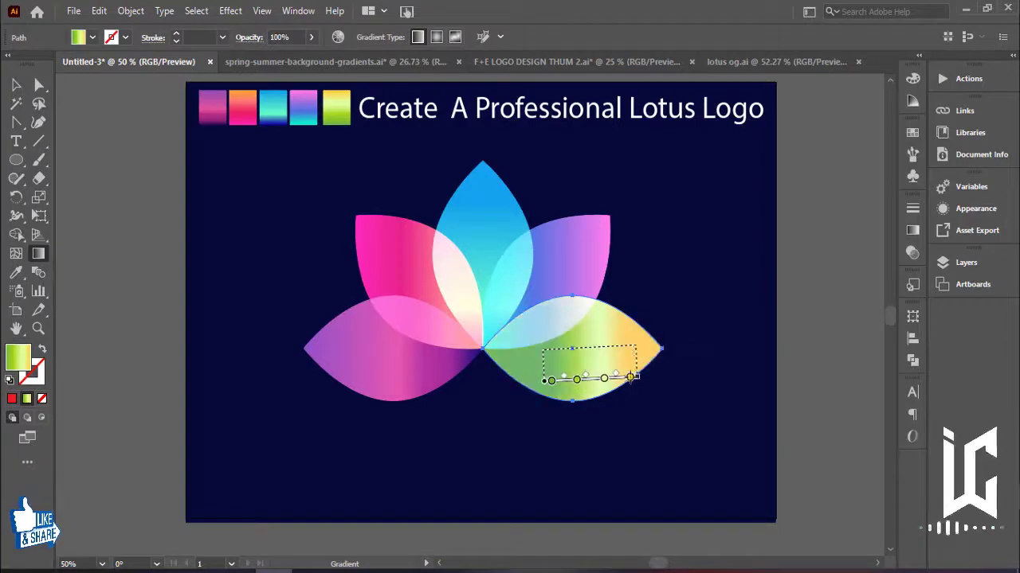
Redraw the pink upper-left petal's gradient diagonally from its upper tip
left_click(16, 84)
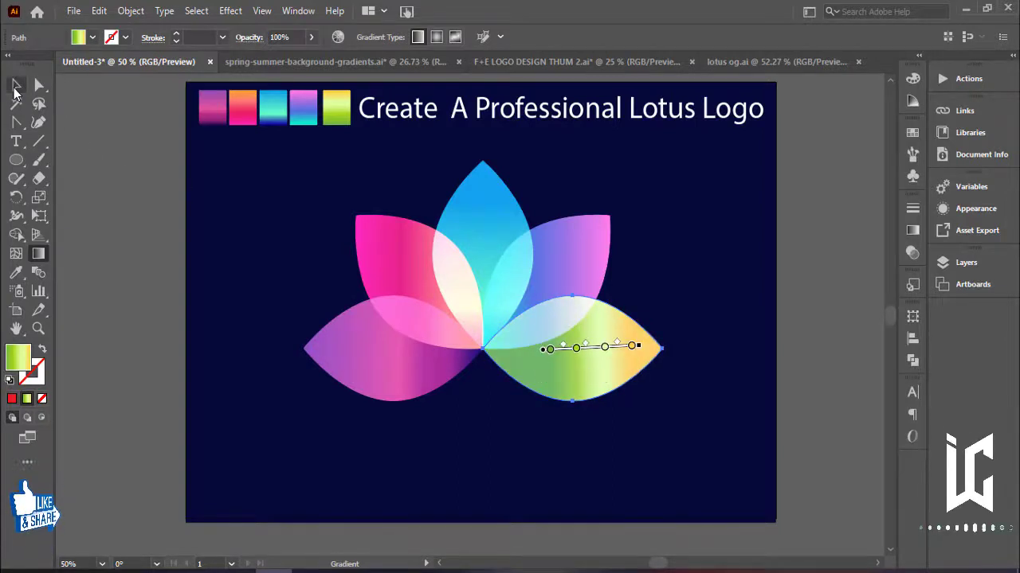
left_click(123, 199)
left_click(421, 275)
left_click(45, 253)
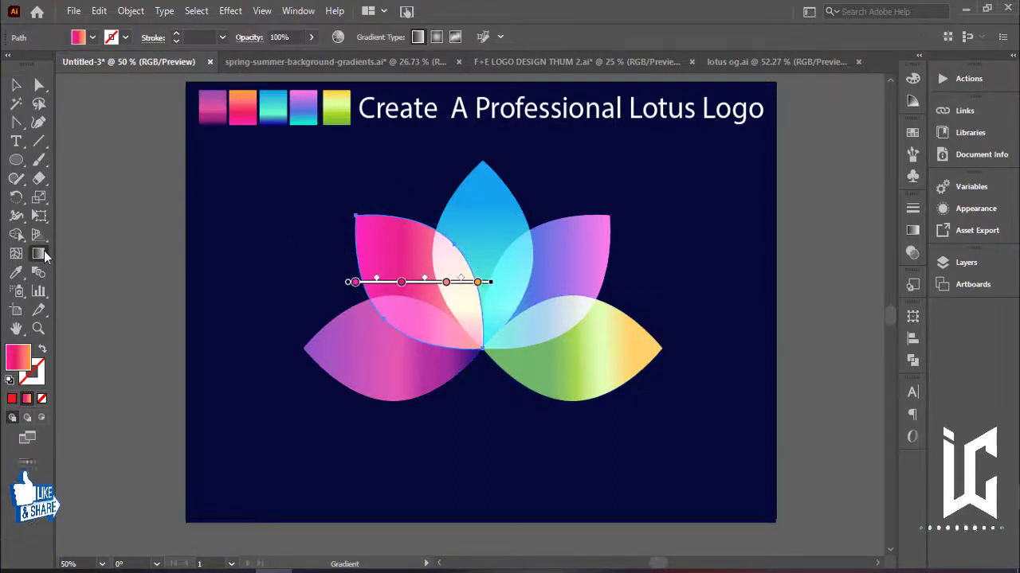
left_click_drag(364, 235, 462, 333)
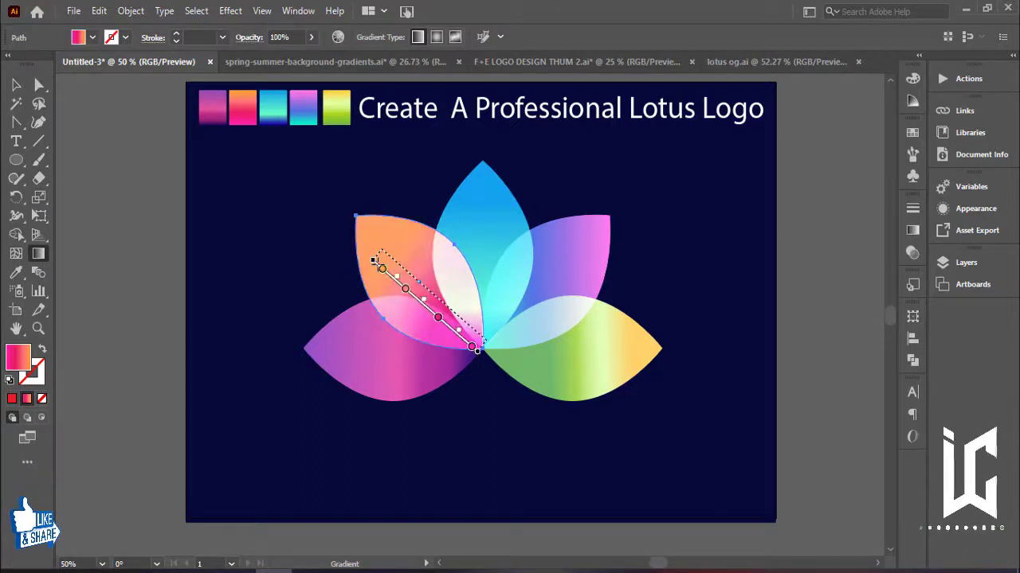
mouse_move(365, 224)
left_mouse_down()
mouse_move(398, 242)
mouse_move(426, 292)
left_mouse_up()
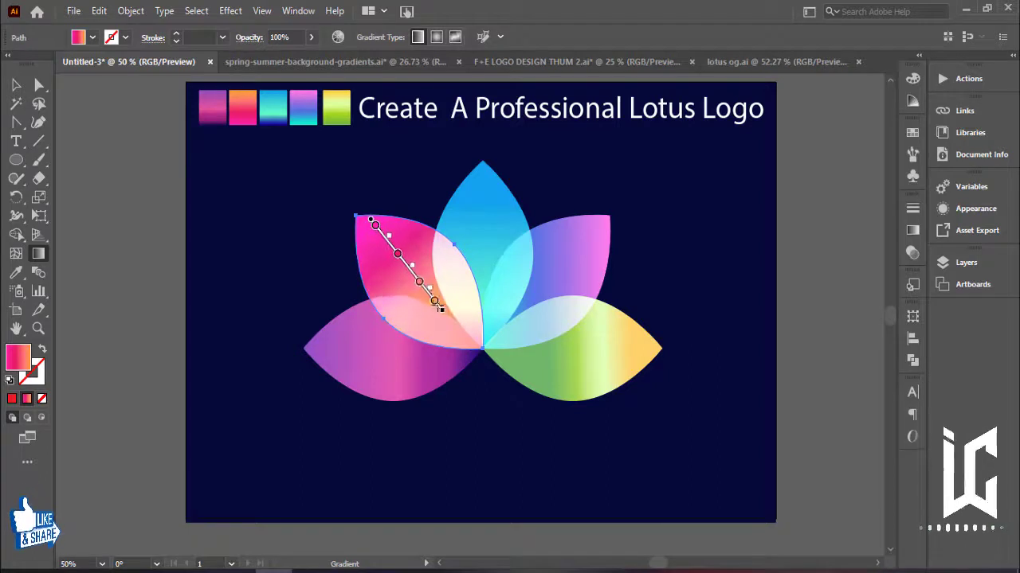
Select all five lotus petals and group them with Ctrl+G
left_click(16, 86)
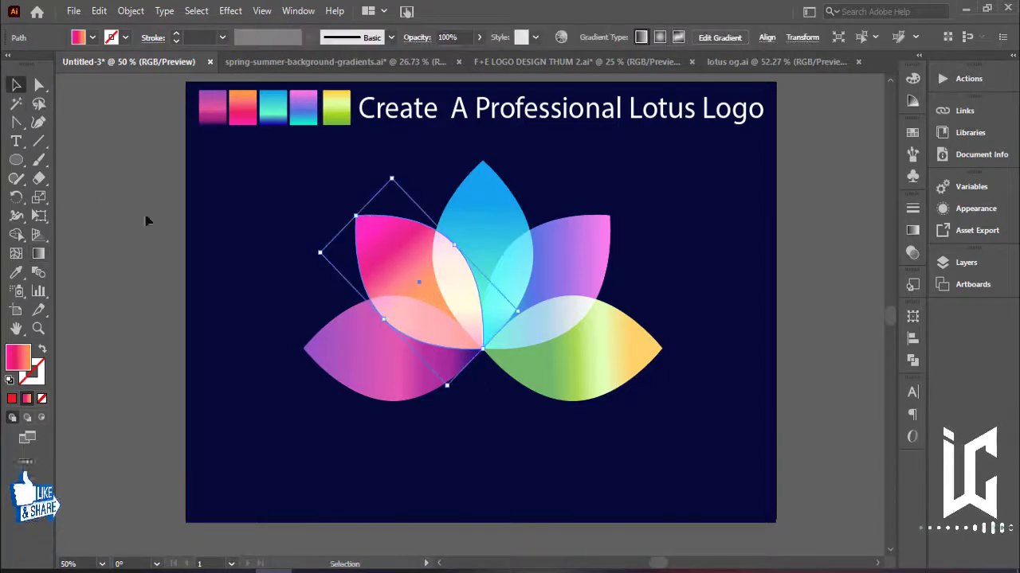
left_click(289, 284)
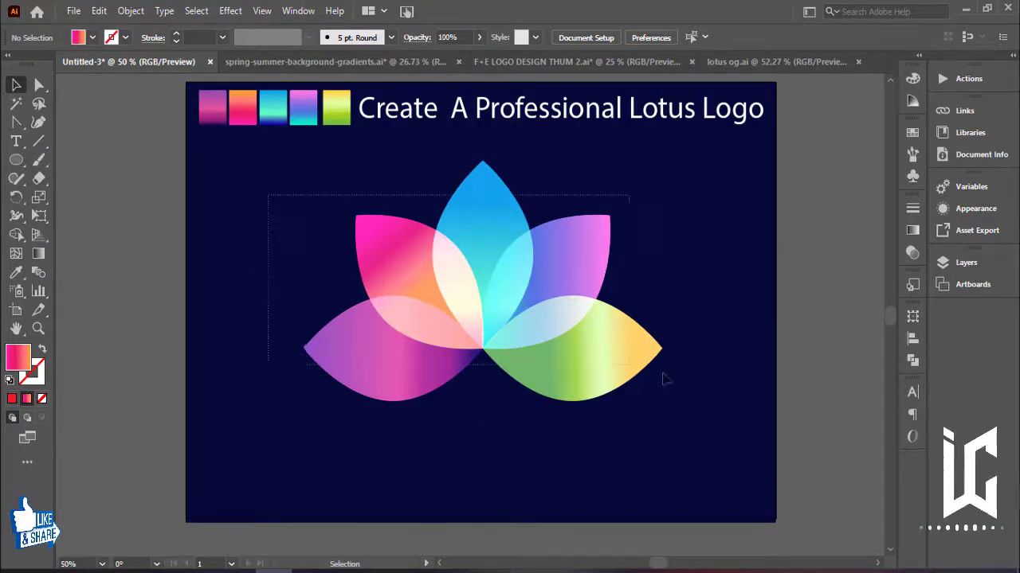
left_click_drag(663, 379, 664, 380)
key("ctrl+g")
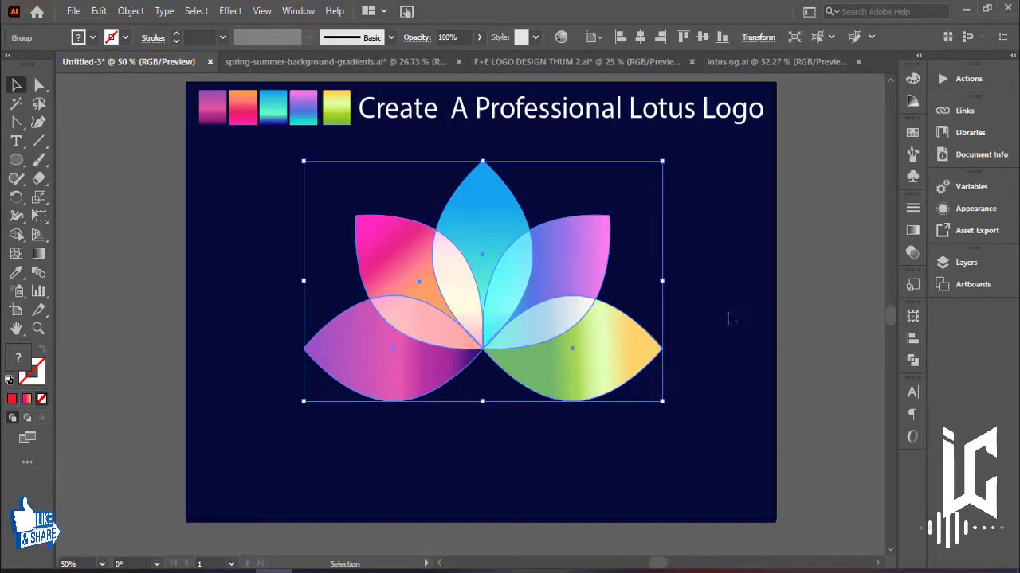
Move the lotus group slightly up and to the left
left_click(727, 318)
left_click_drag(593, 293, 580, 289)
left_click_drag(630, 299, 631, 300)
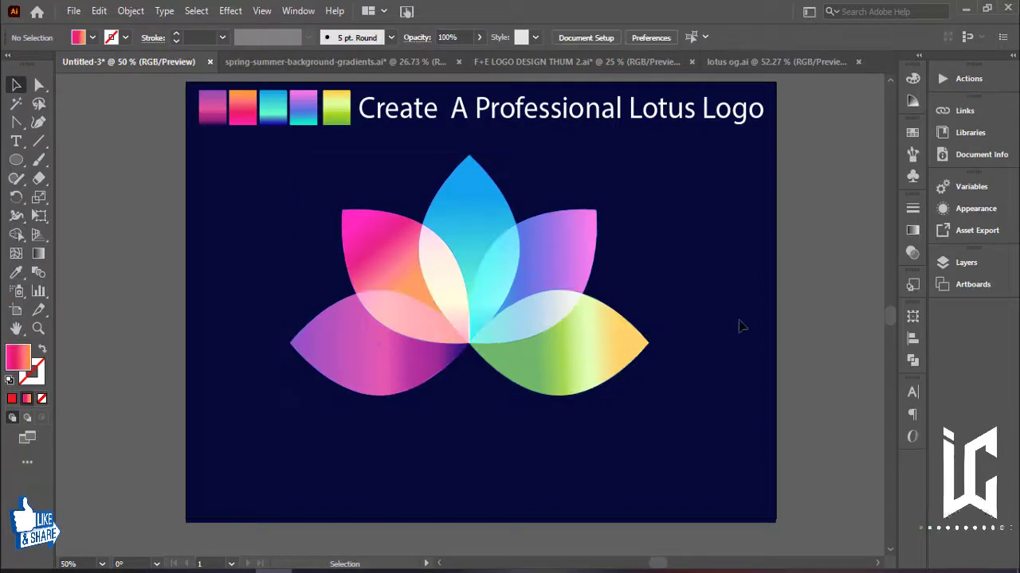
Draw a wide white-filled ellipse below the lotus and move it up closer
left_click(16, 160)
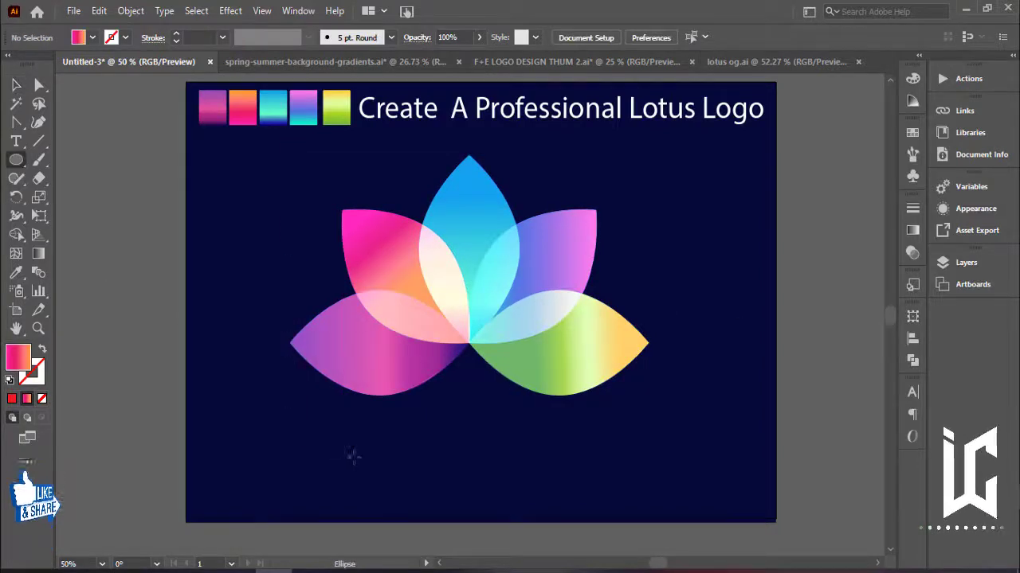
left_click(93, 37)
left_click(35, 67)
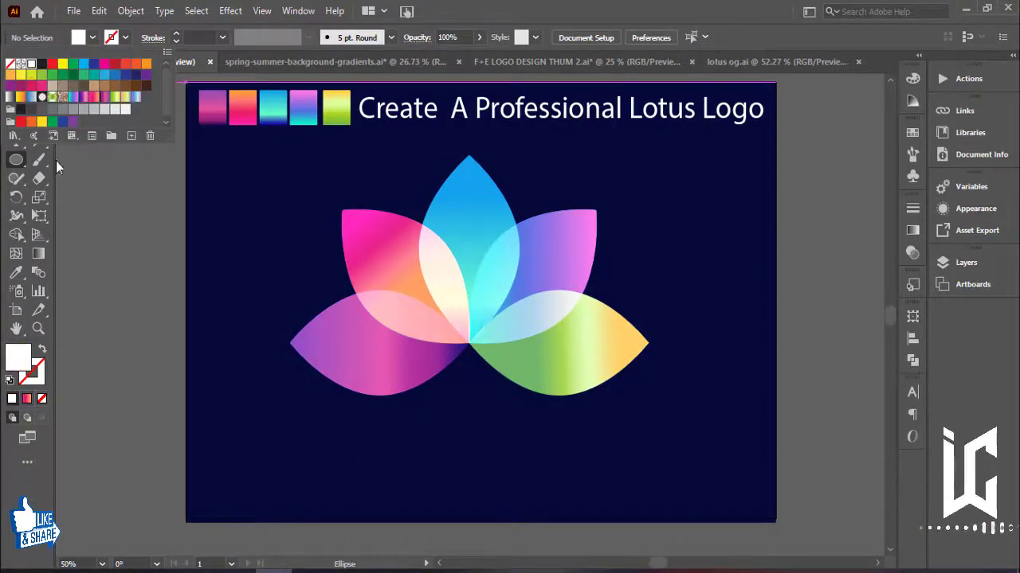
left_click_drag(342, 420, 593, 476)
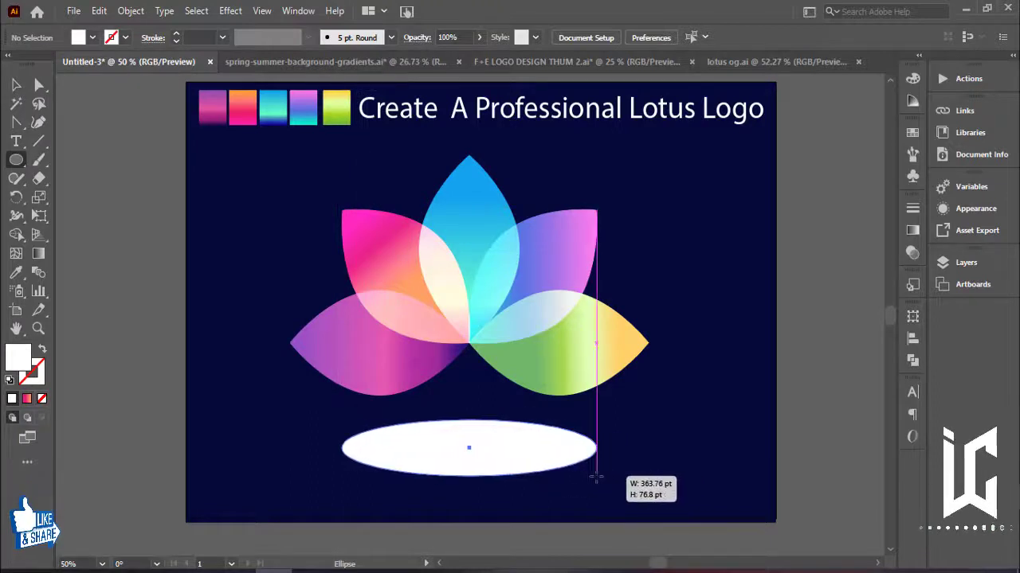
key("v")
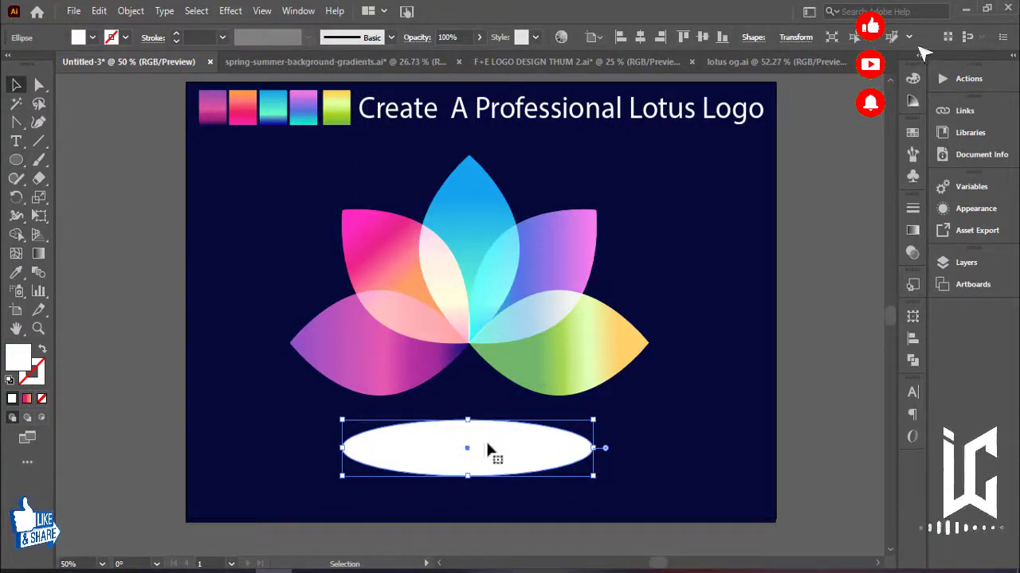
left_click_drag(488, 448, 486, 431)
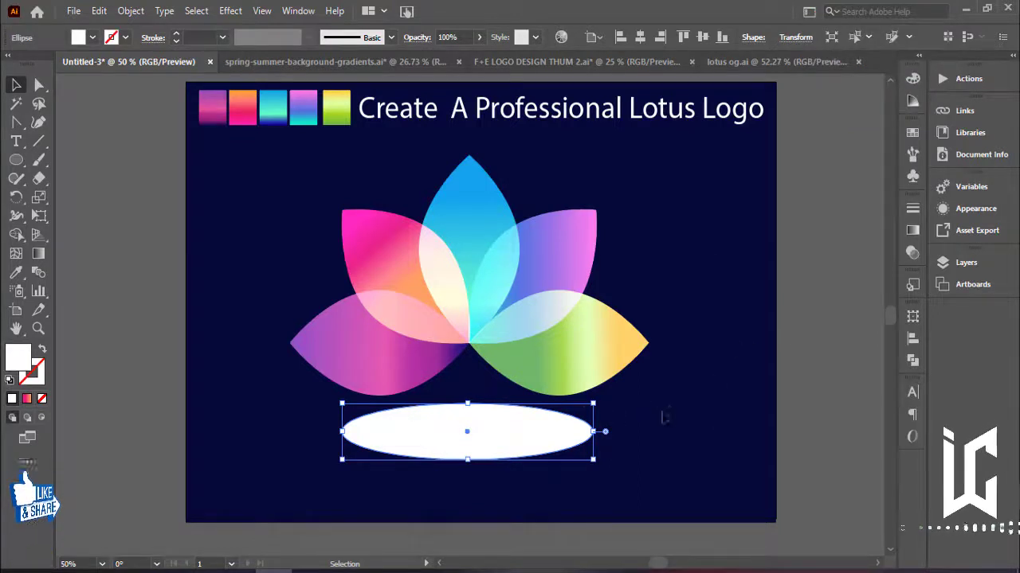
left_click(956, 209)
Apply a Feather effect with about 45 pt radius to the white ellipse
left_click(799, 294)
mouse_move(847, 329)
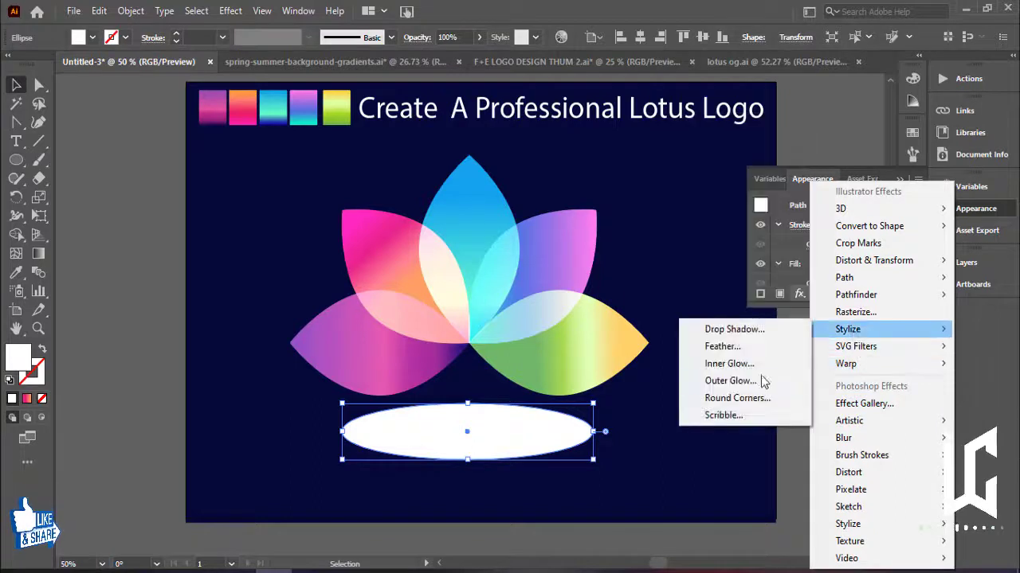
left_click(729, 348)
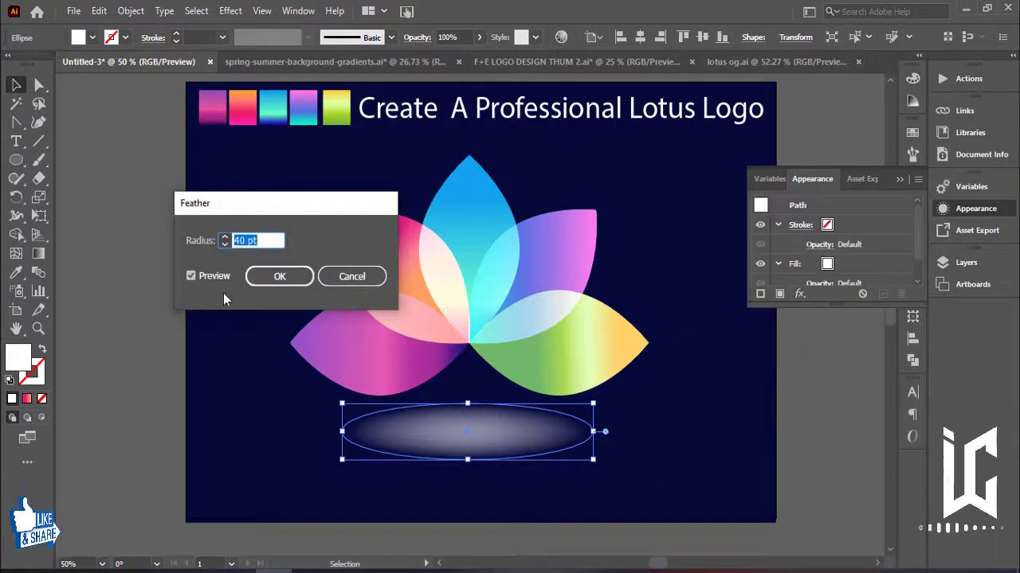
key("Up")
key("Up")
key("Up")
key("Up")
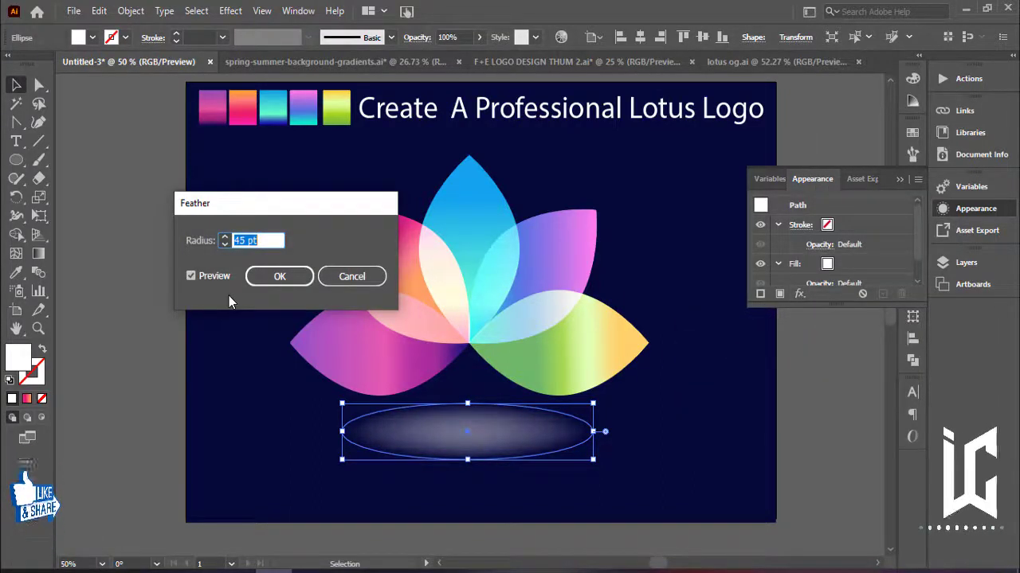
key("Up")
key("Up")
left_click(279, 276)
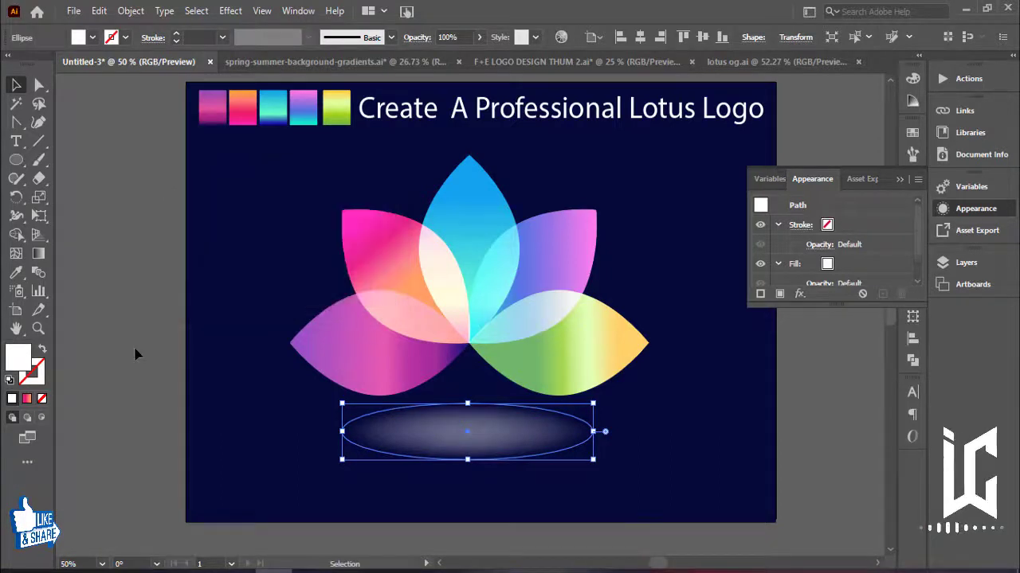
left_click(721, 424)
left_click_drag(721, 424, 737, 455)
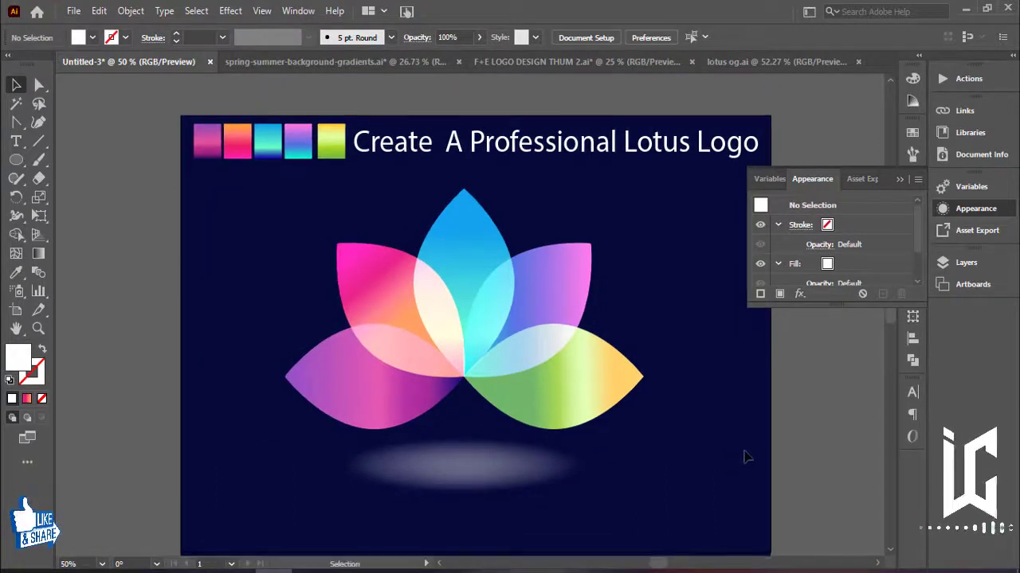
Collapse the Appearance panel, pan the artboard, and marquee-select the whole lotus
left_click(899, 180)
left_click_drag(745, 409, 745, 394)
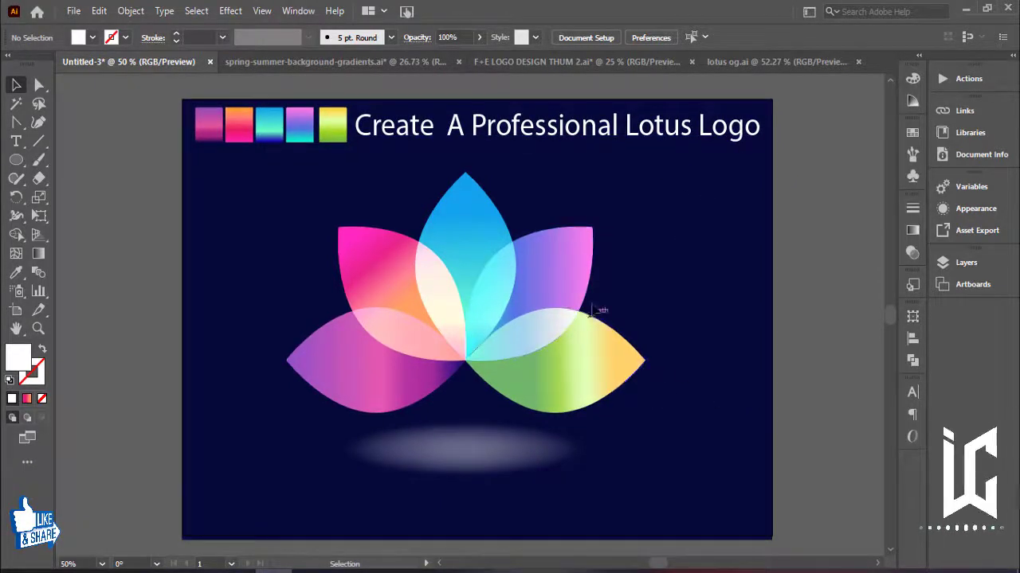
left_click_drag(563, 366, 553, 358)
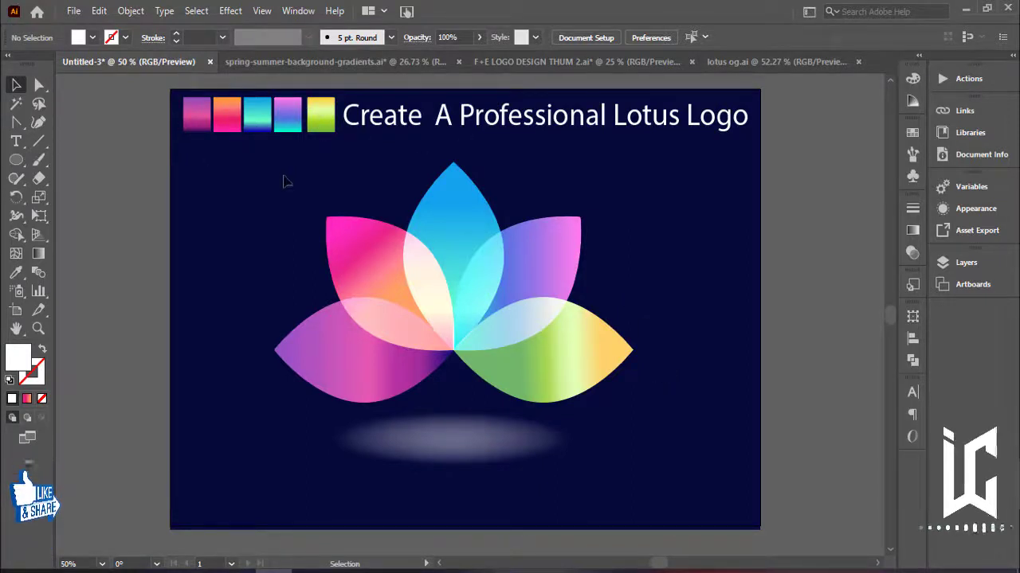
left_click_drag(251, 191, 672, 276)
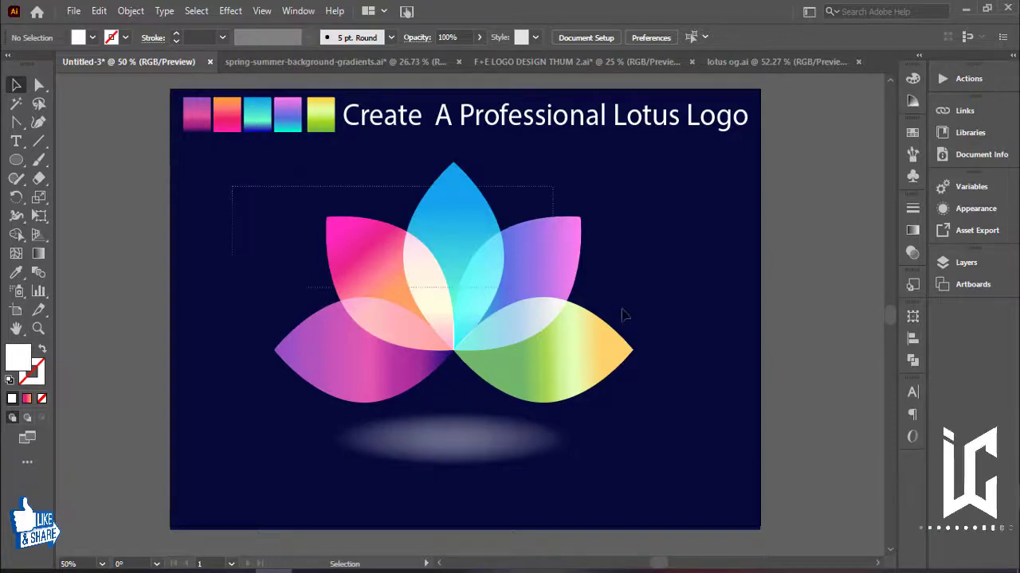